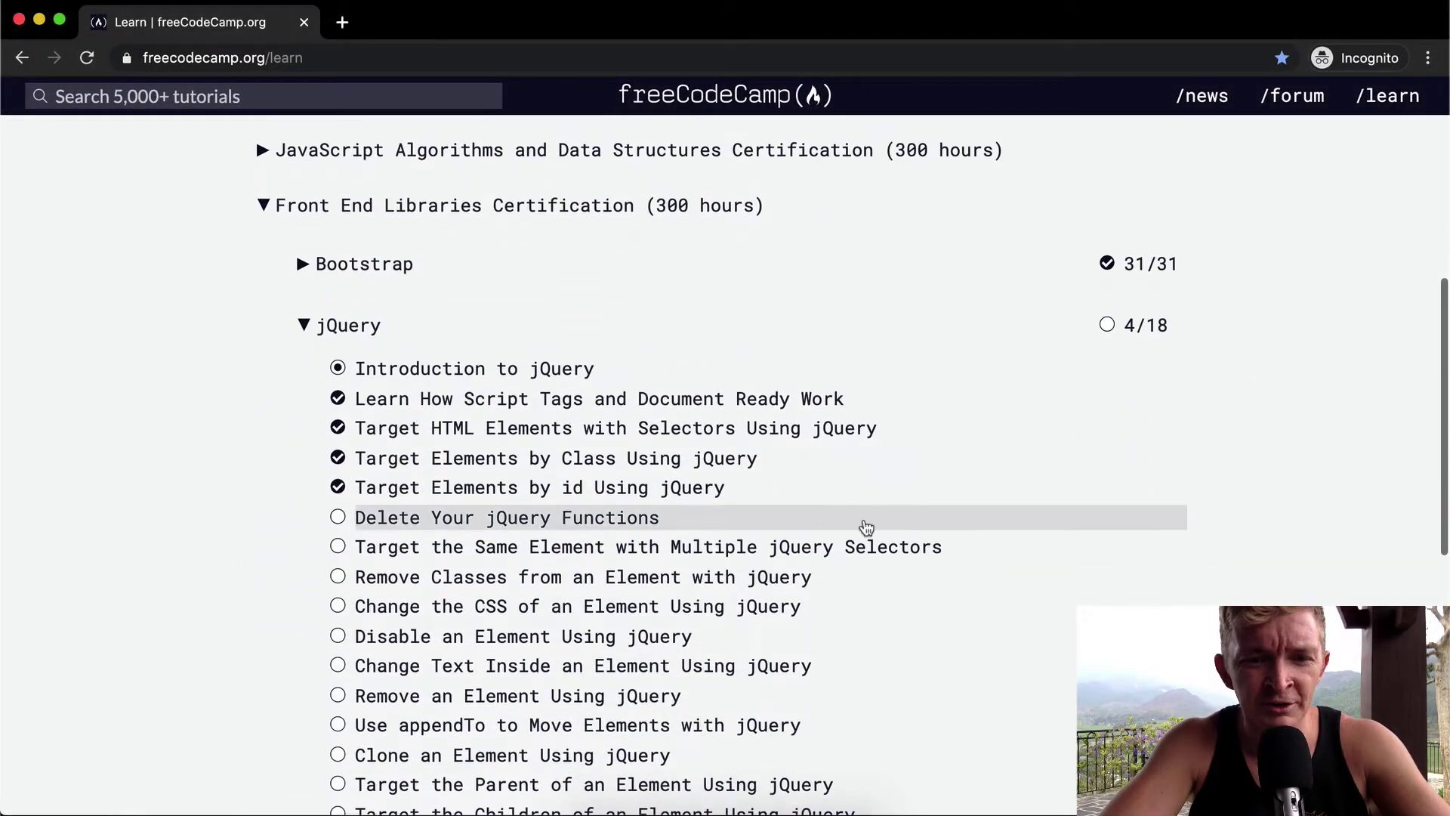
Open the Delete Your jQuery Functions challenge and place the cursor after line 5
left_click(809, 522)
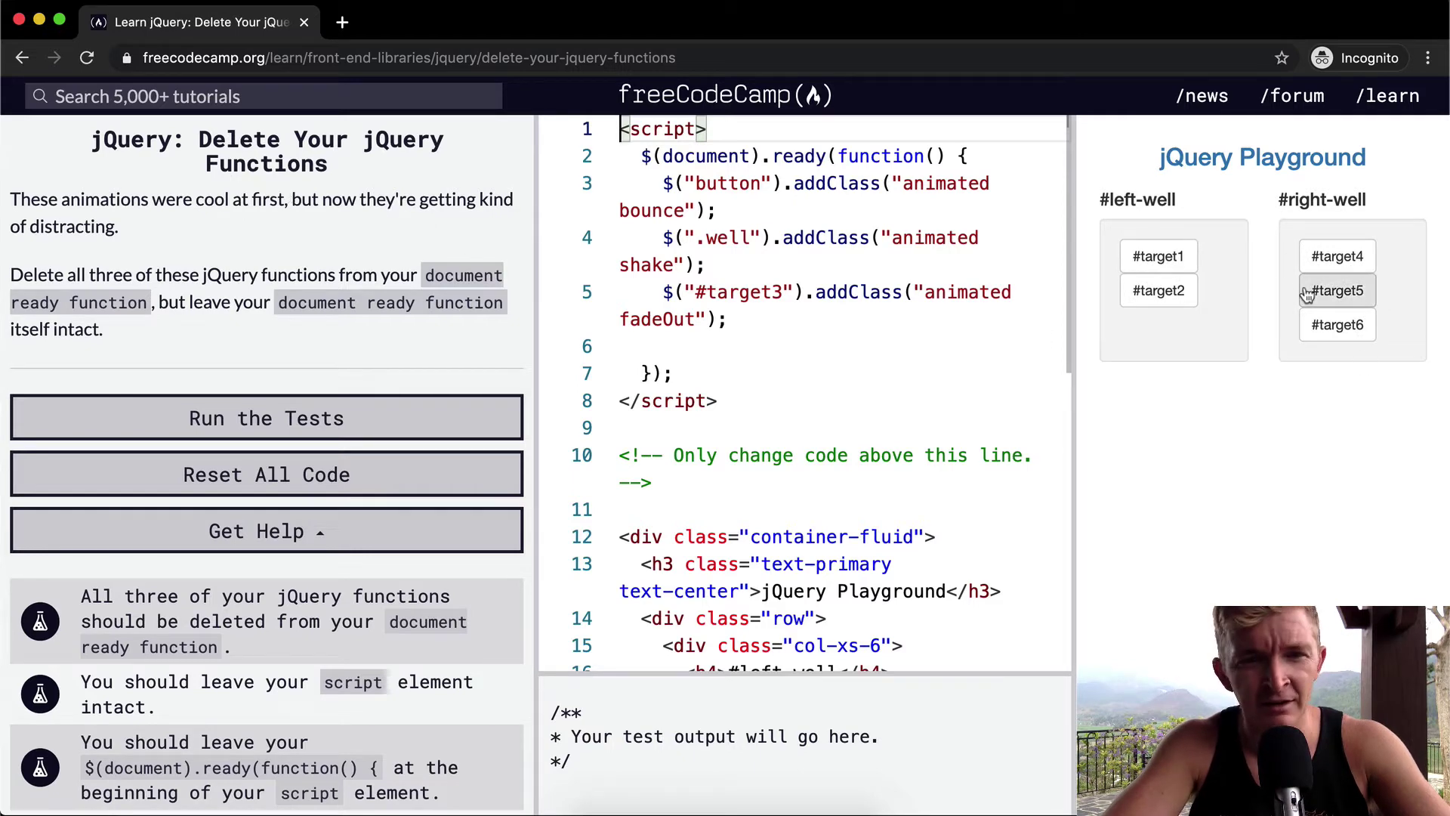
left_click(890, 317)
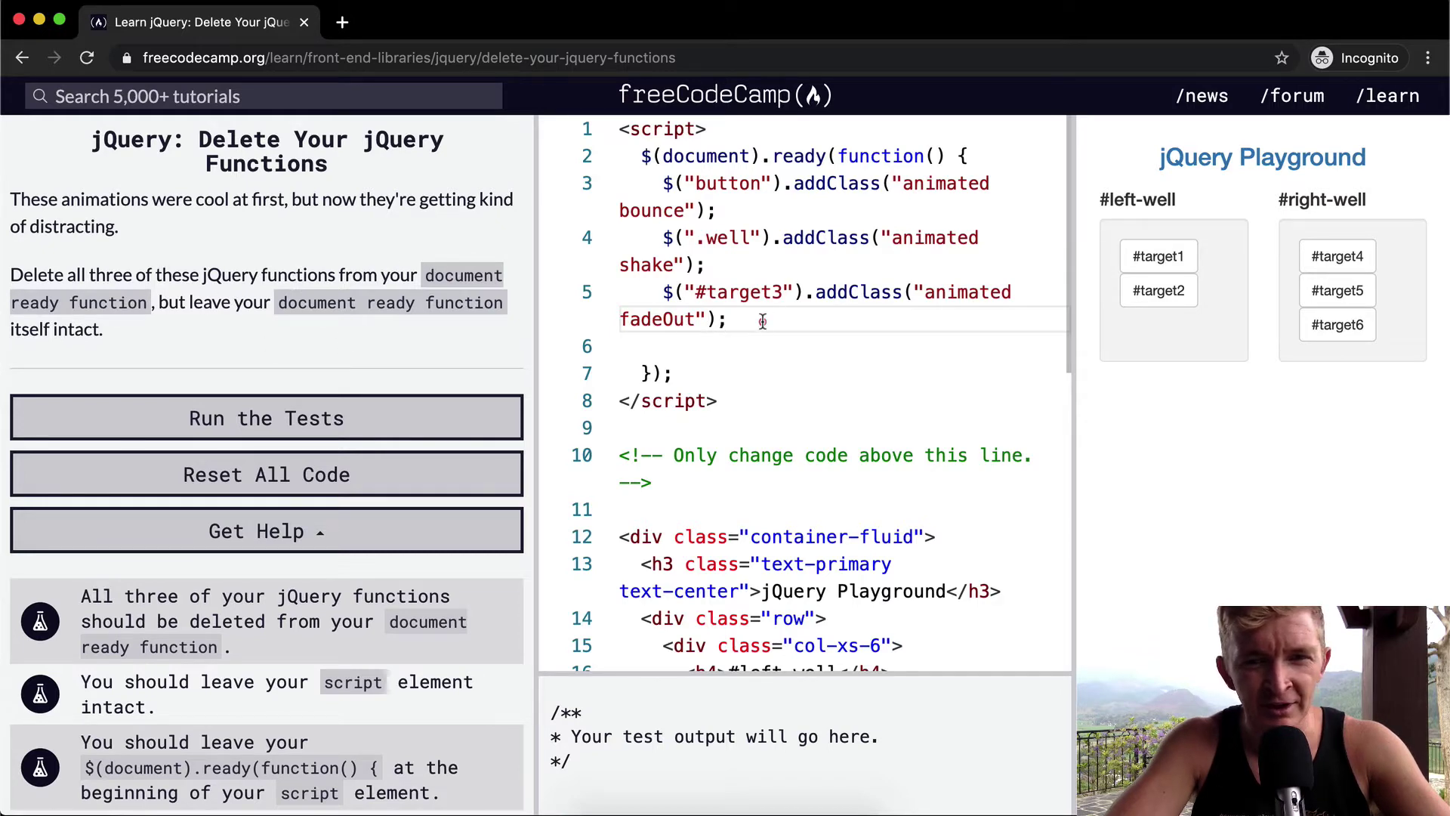
Delete the three addClass animation lines, collapse the empty ready function, and pass the tests
left_click_drag(762, 322, 968, 155)
key("BackSpace")
key("Down")
key("Delete")
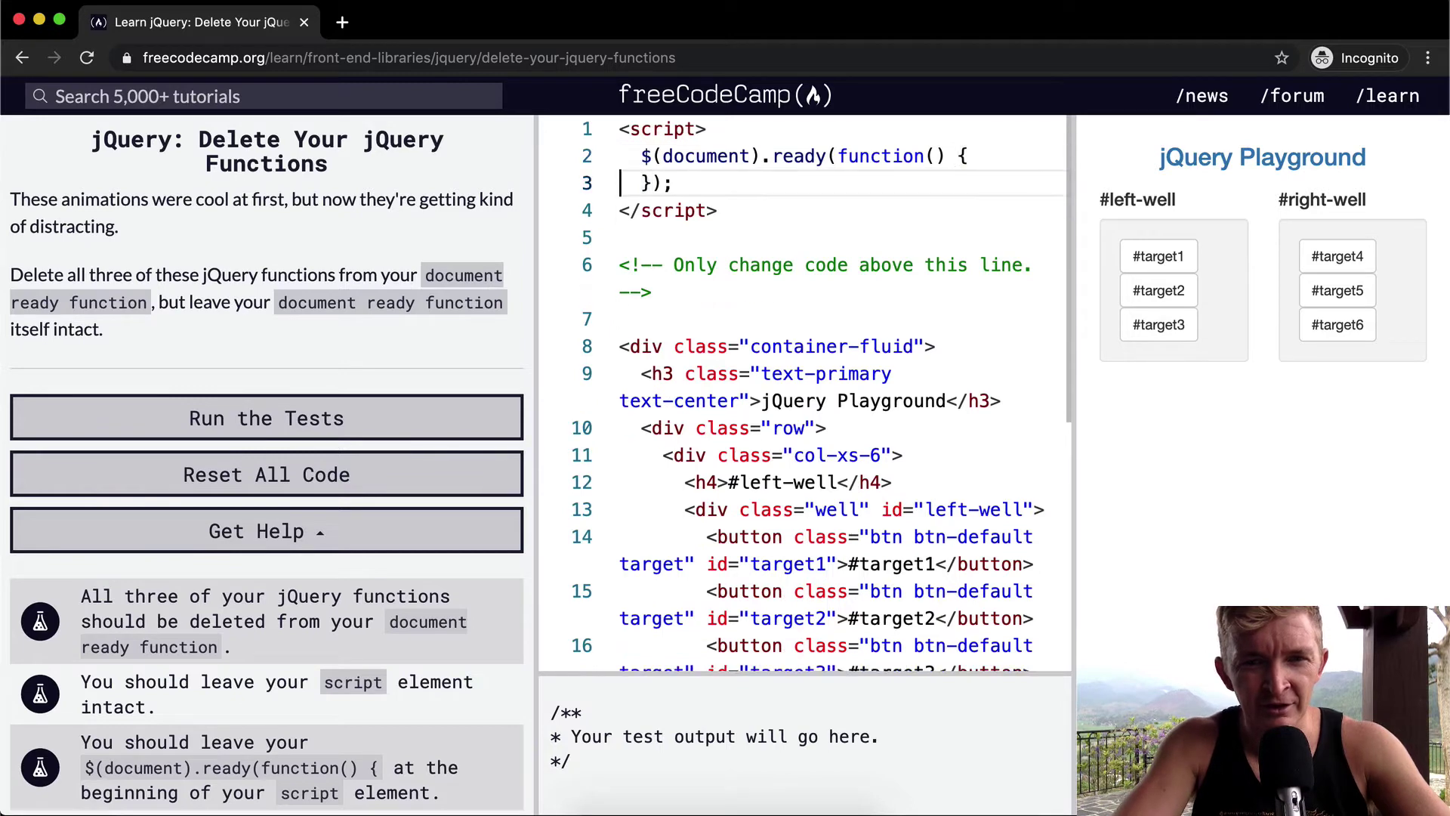
key("BackSpace")
key("BackSpace")
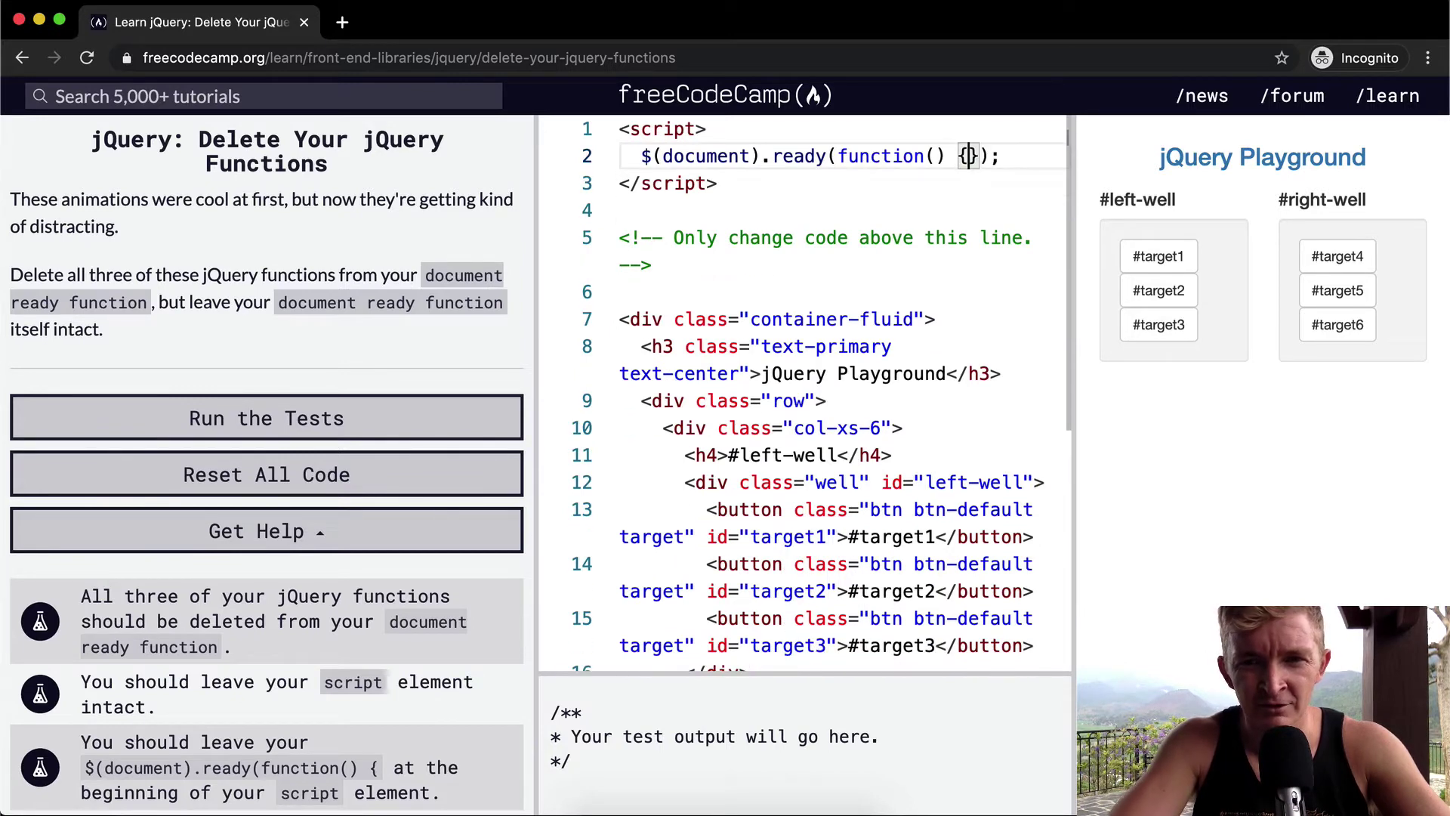
left_click(292, 418)
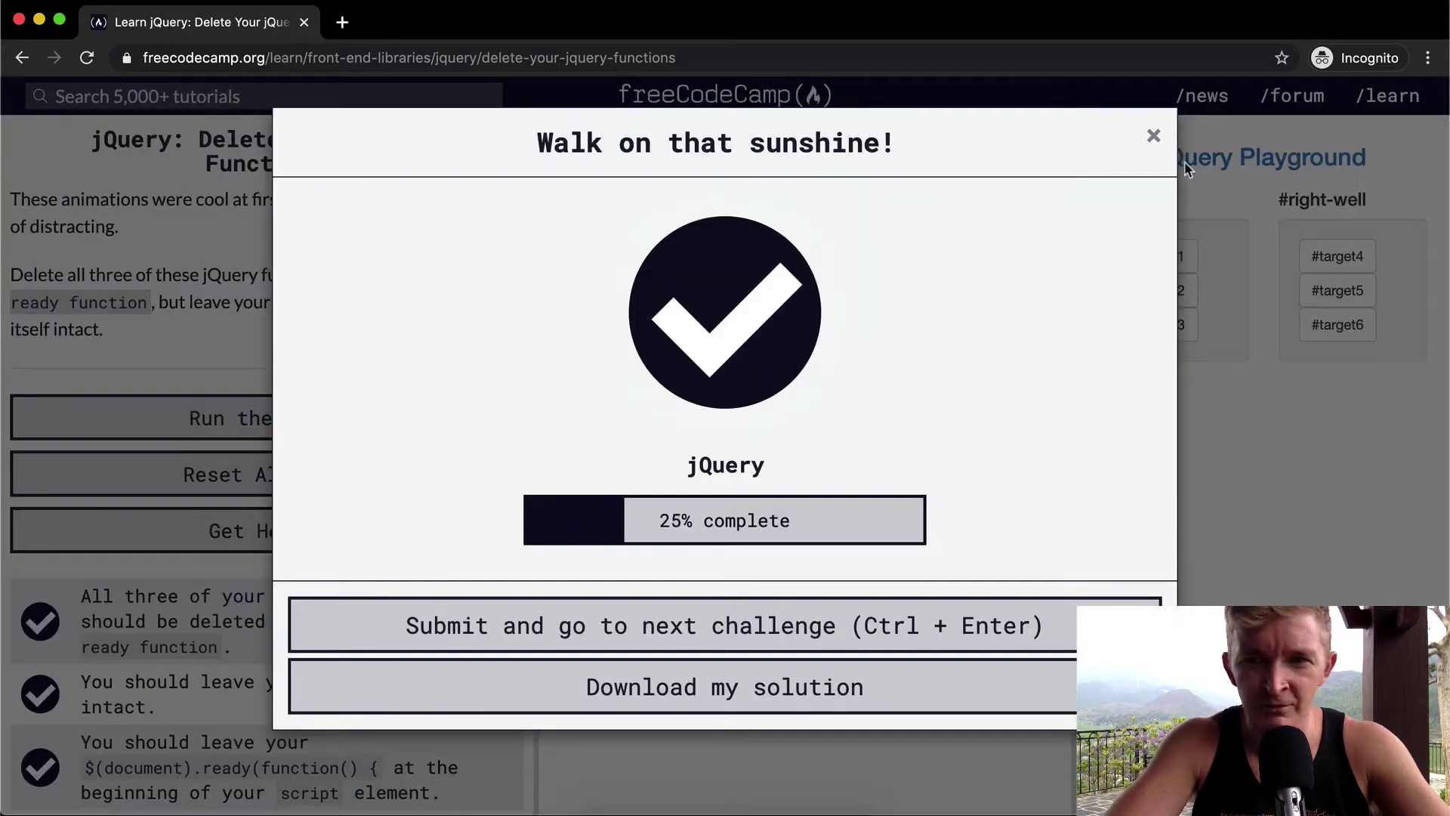
left_click(1156, 139)
scroll(365, 416, "down", 2)
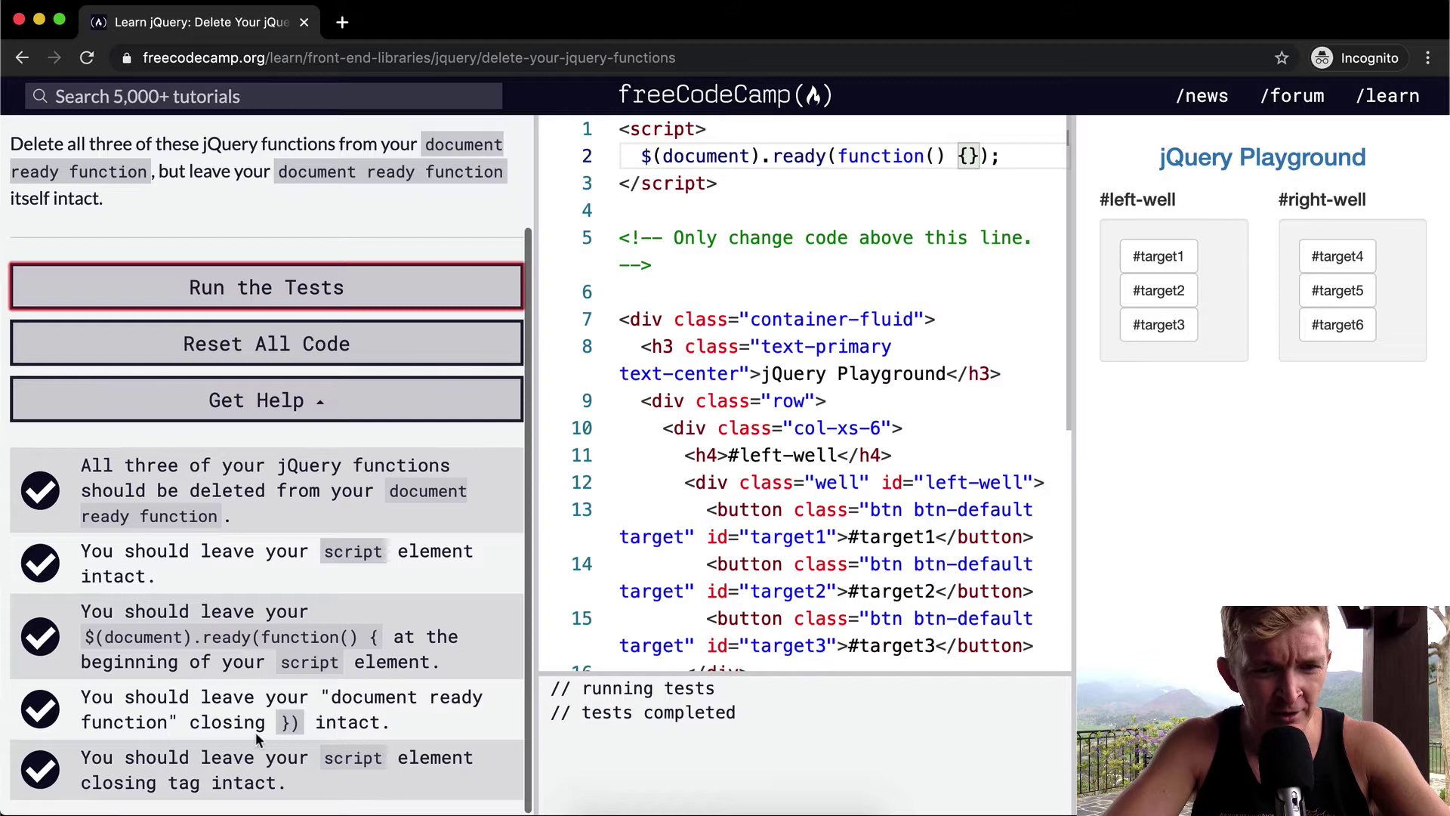
Add a 'First' log above the ready function and a 'Second' log inside it
left_click(786, 184)
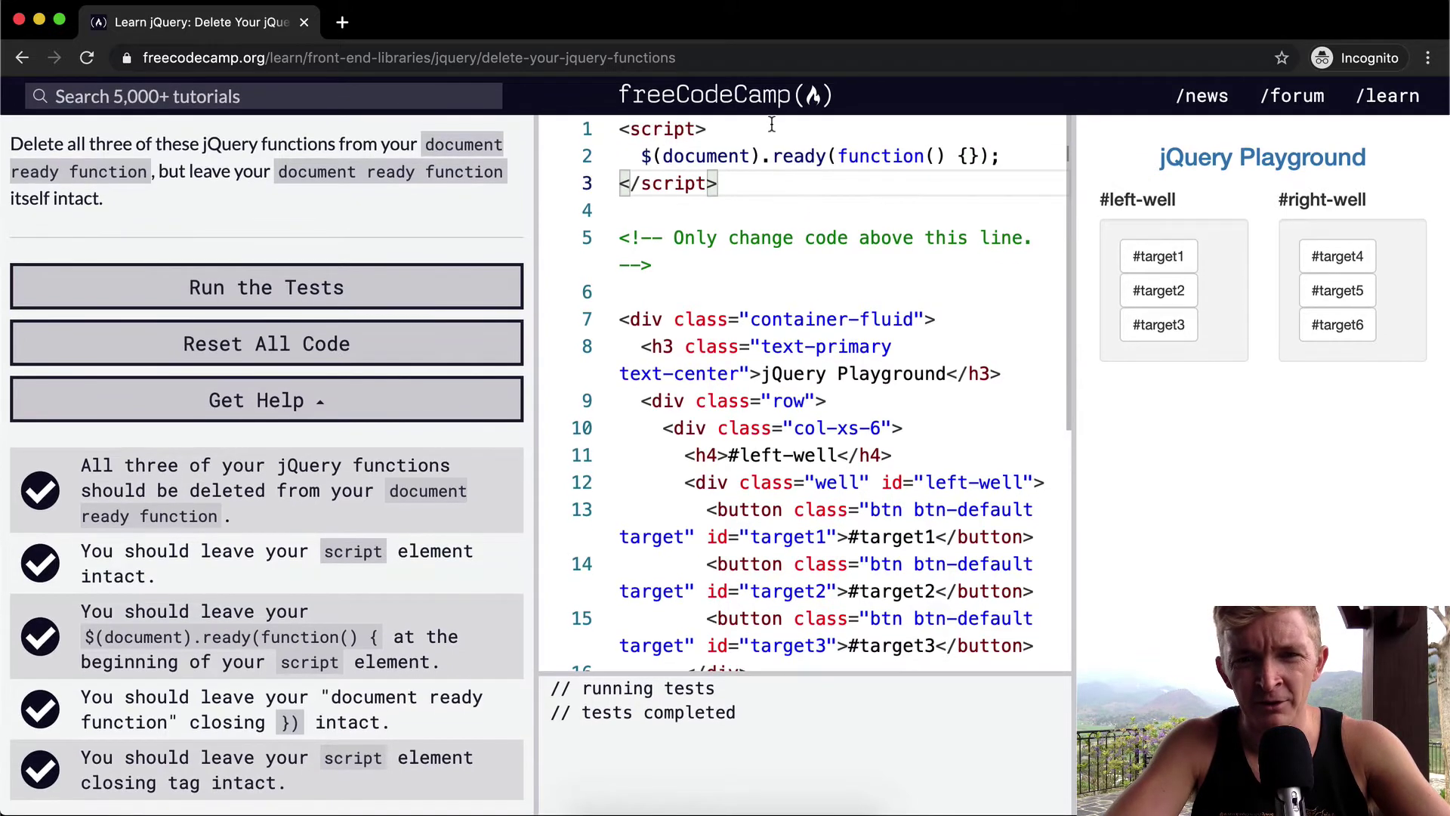
left_click(773, 130)
key("Return")
type("console.log")
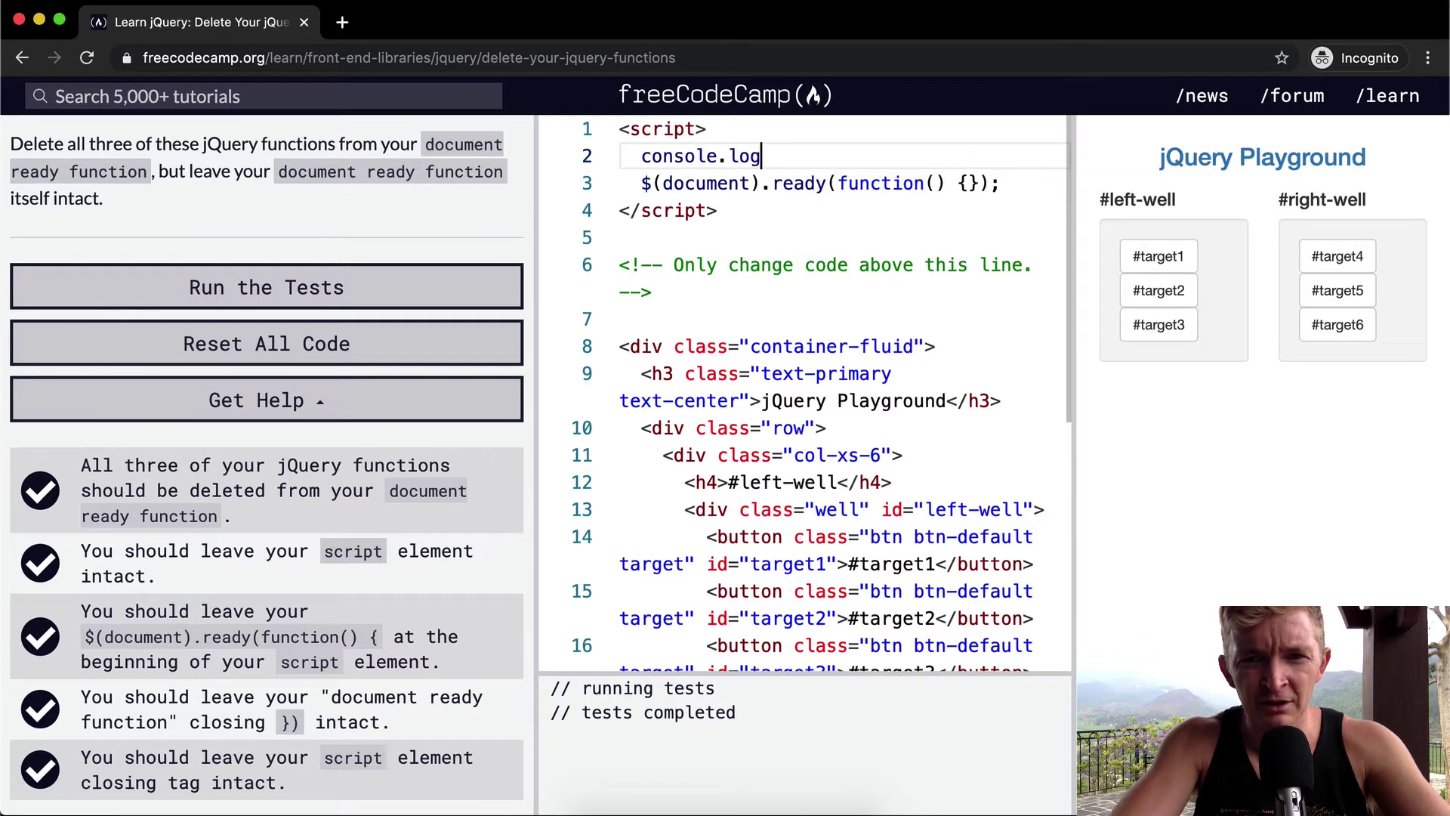
type("('Fir")
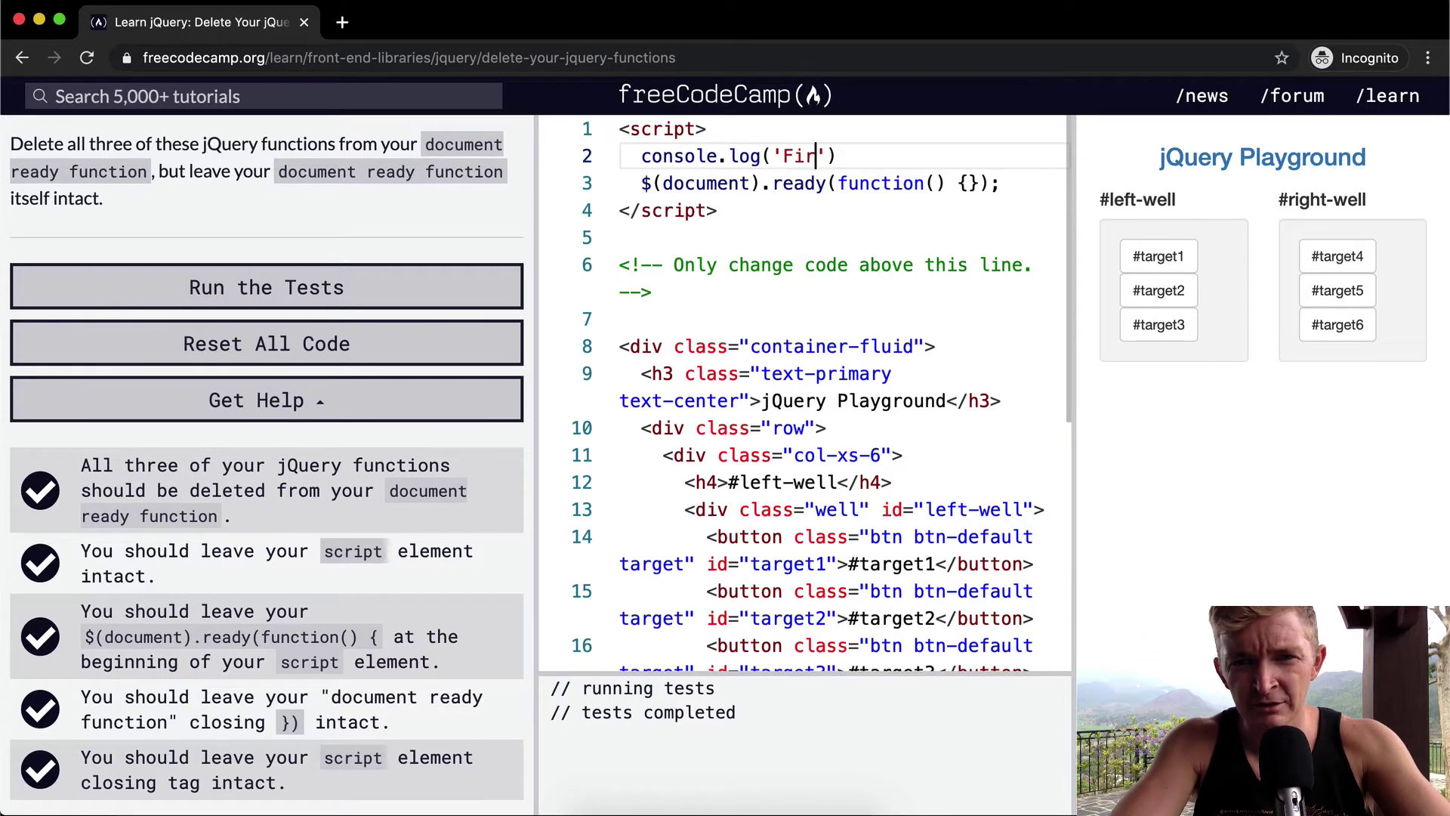
type("st")
left_click(970, 183)
key("Return")
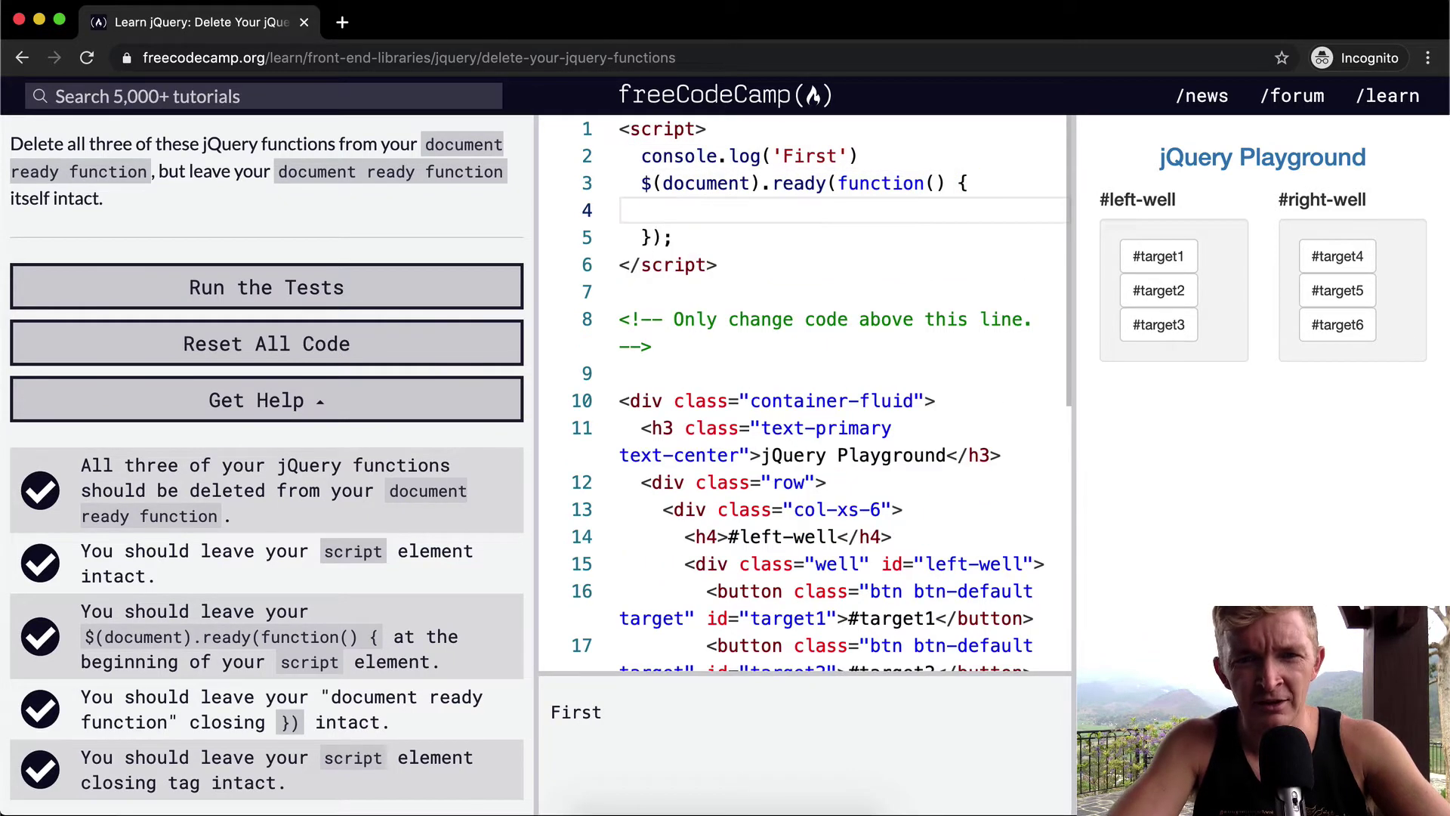
type("console.log(\"")
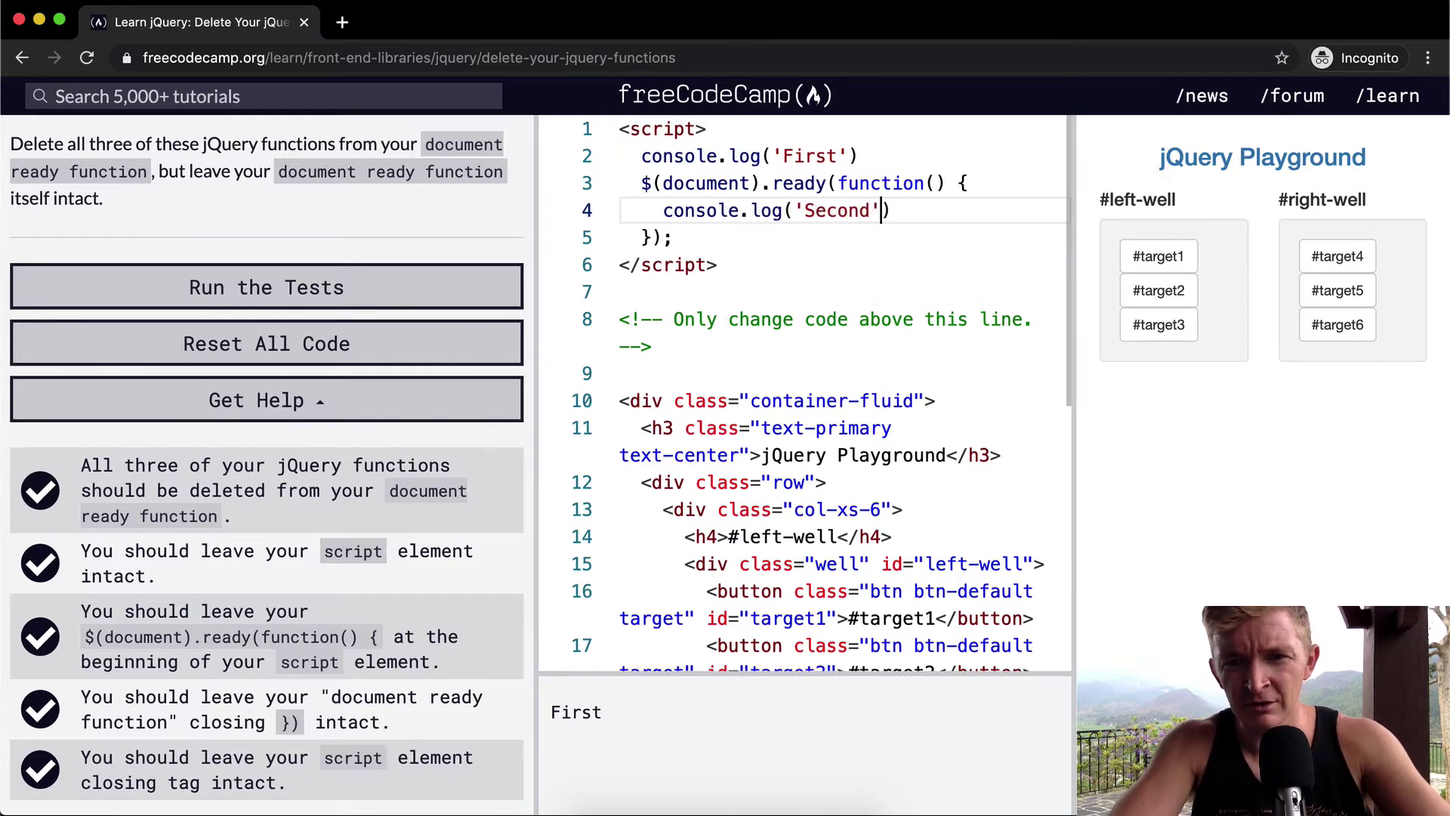
type(");")
Add a 'Third' log after the ready function, correcting a mistyped message
left_click(868, 155)
type(";")
left_click(675, 236)
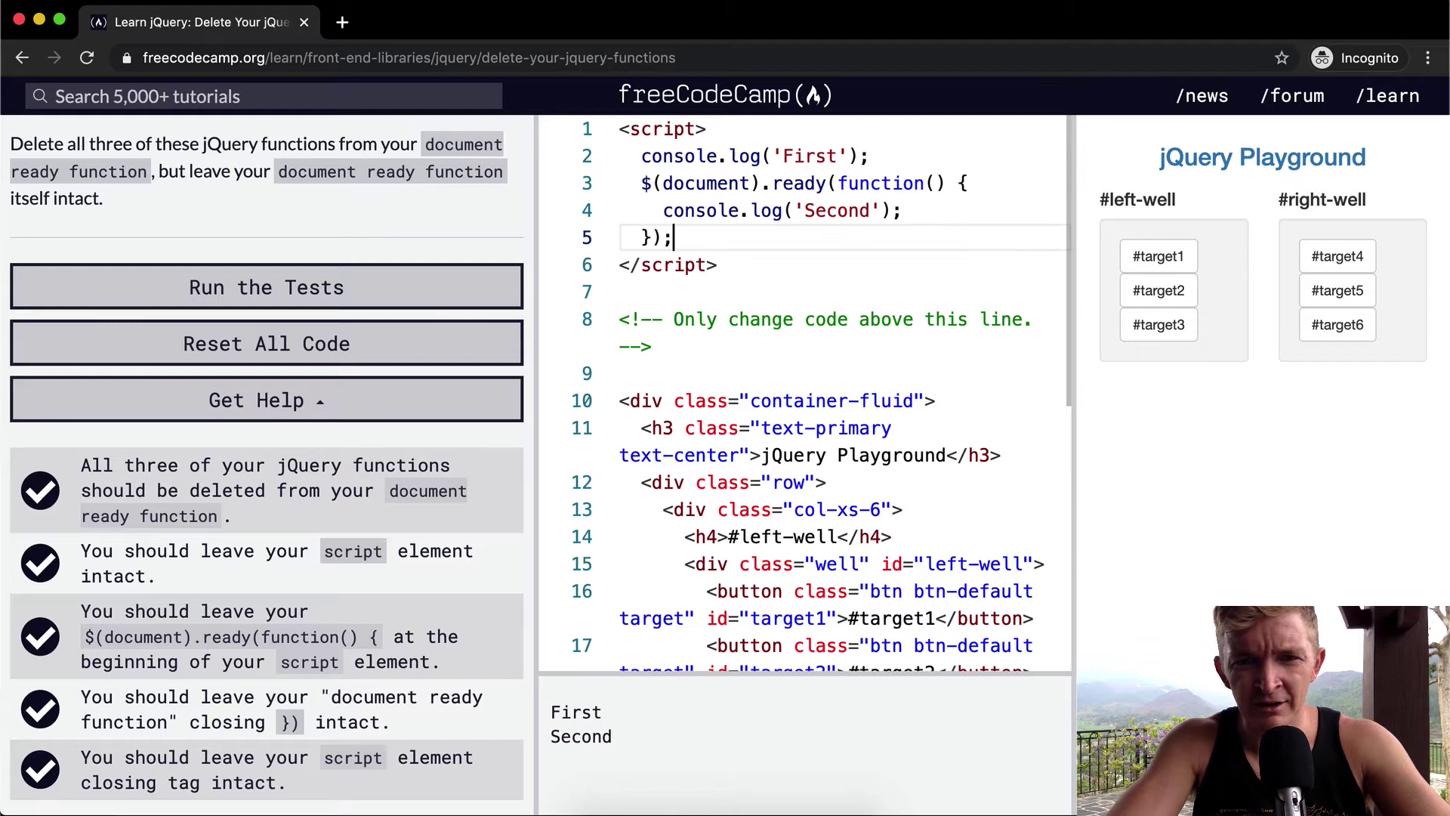
key("Return")
type("console.log")
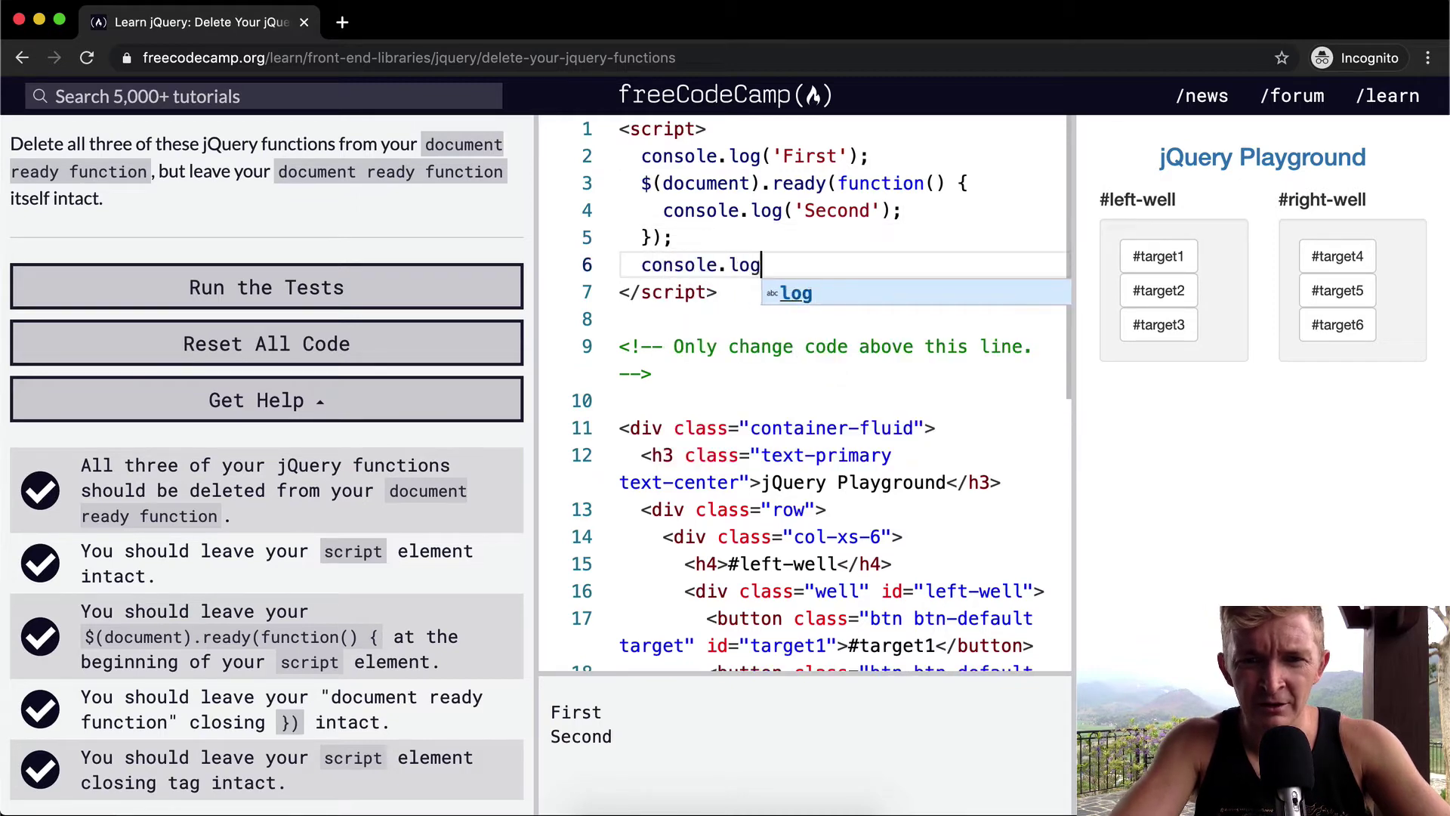
type("(Th")
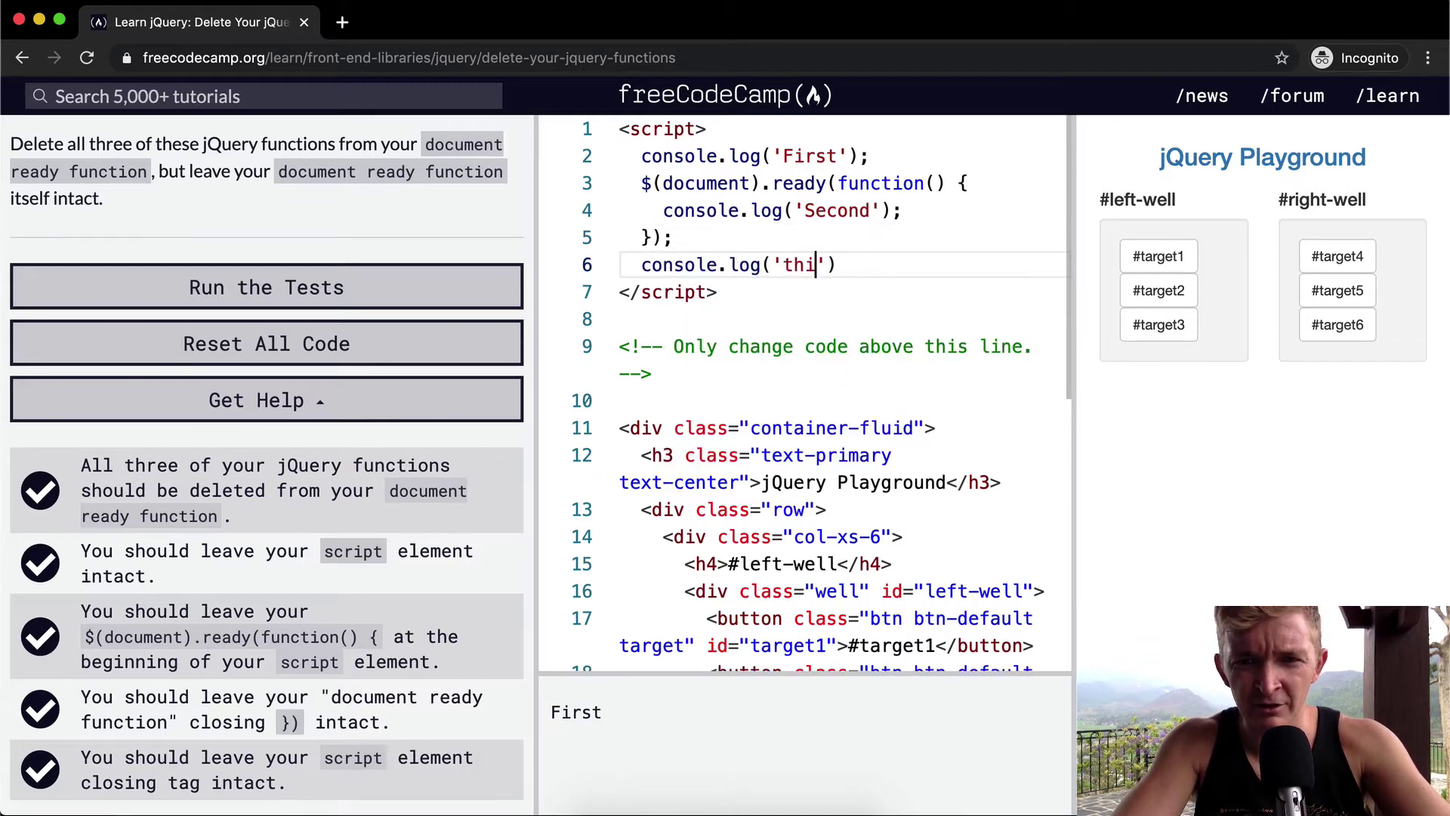
key("BackSpace")
key("BackSpace")
type("Third');")
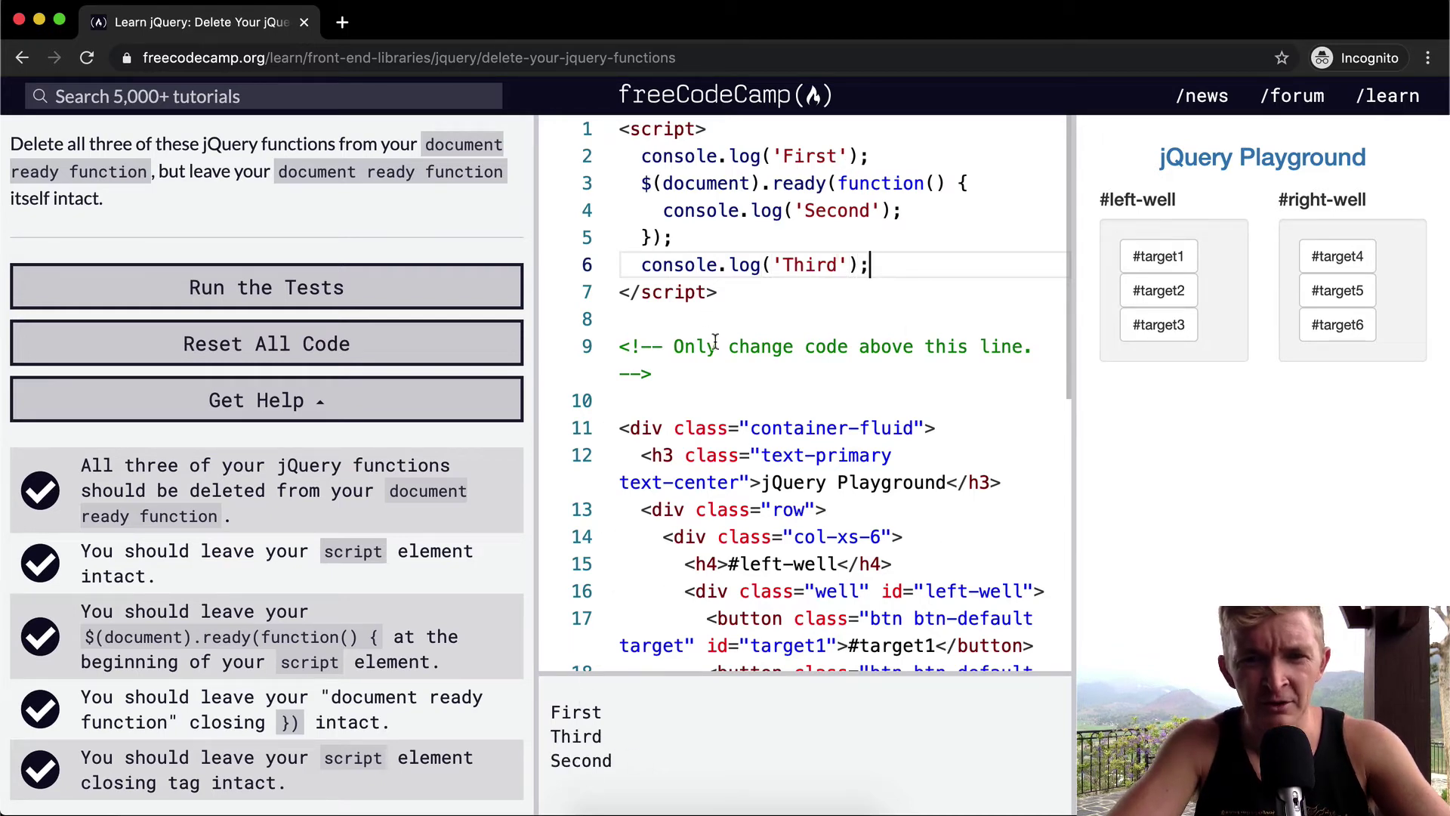
left_click_drag(684, 239, 594, 180)
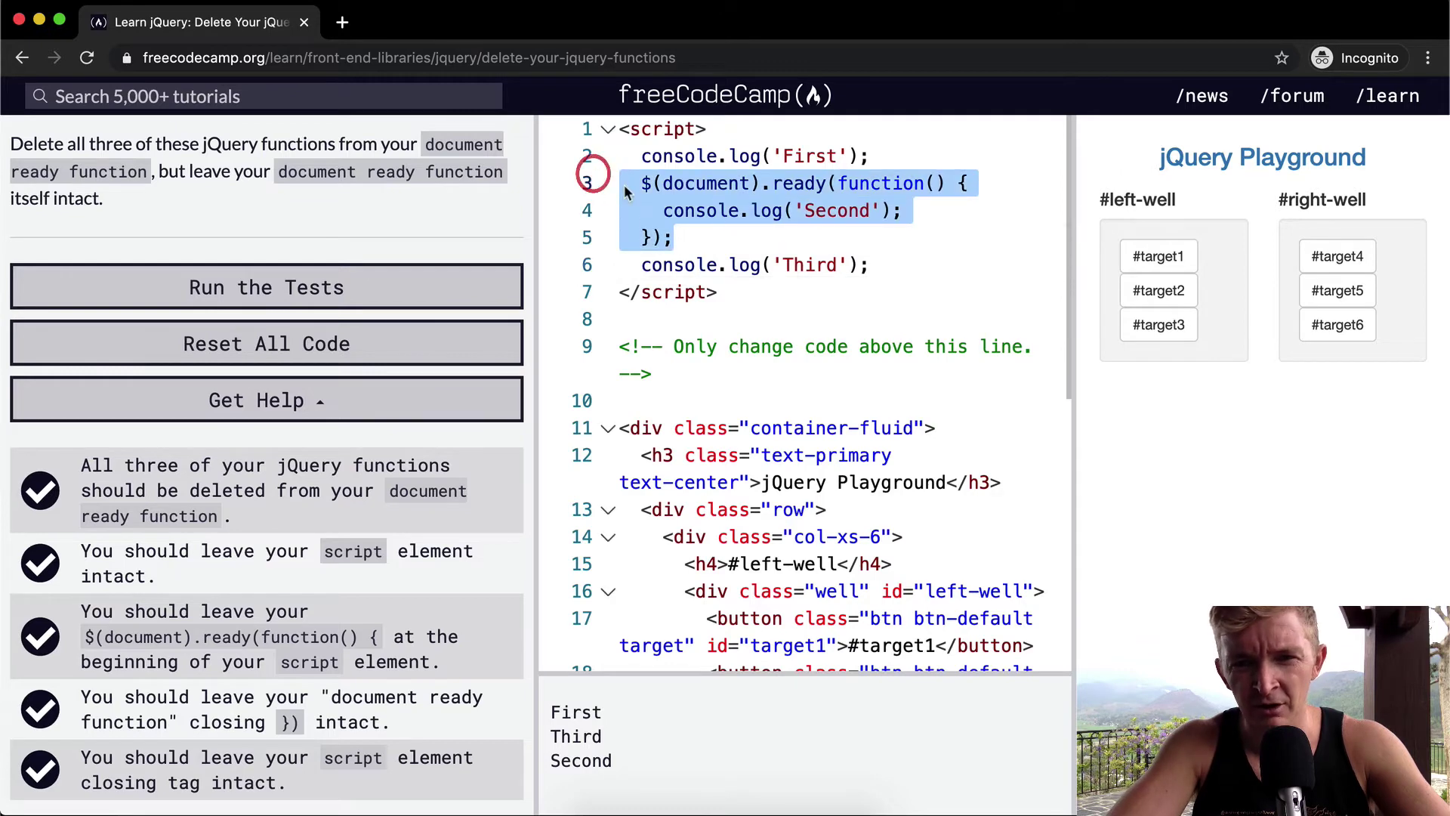
left_click(723, 214)
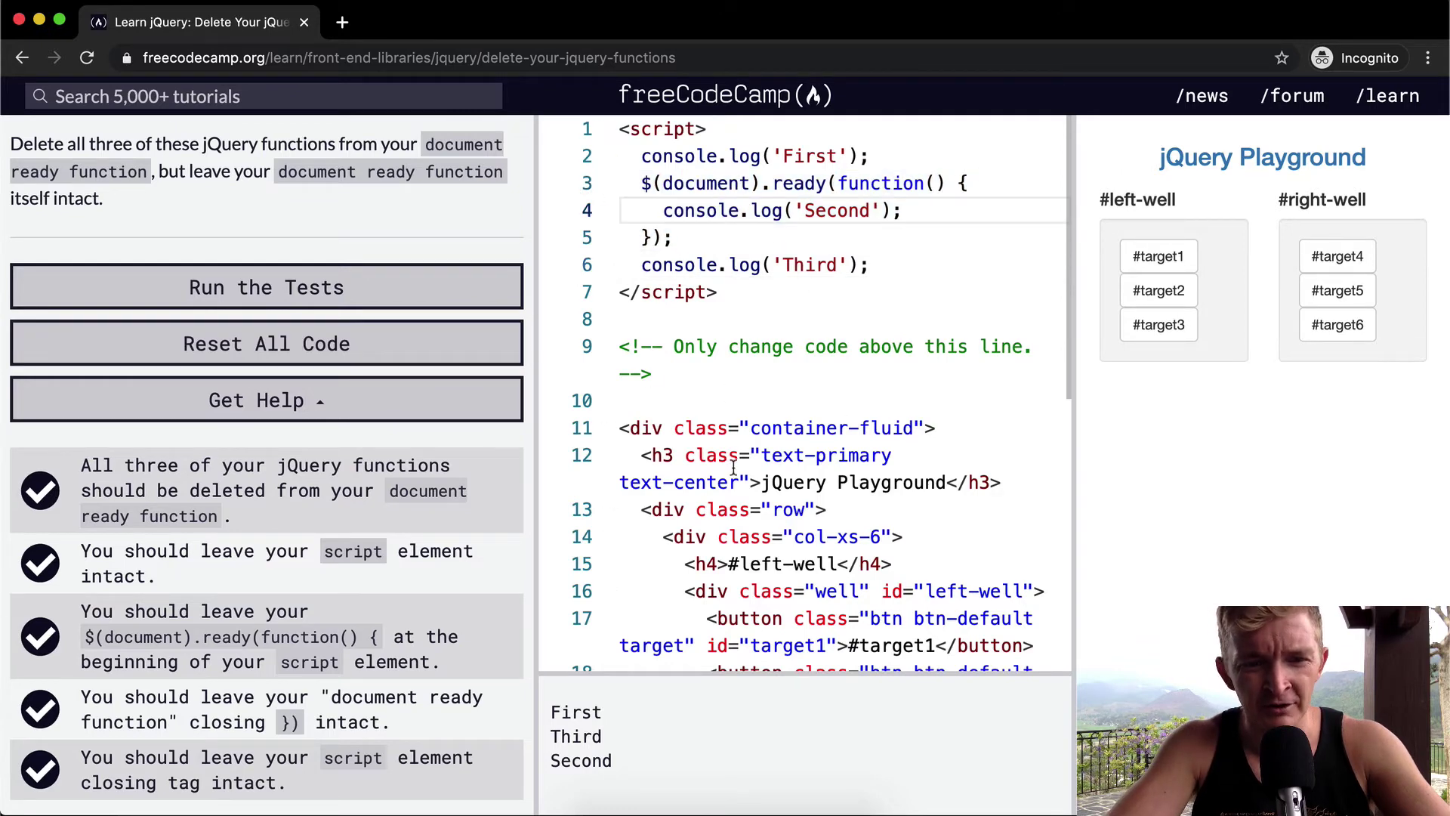
left_click(896, 267)
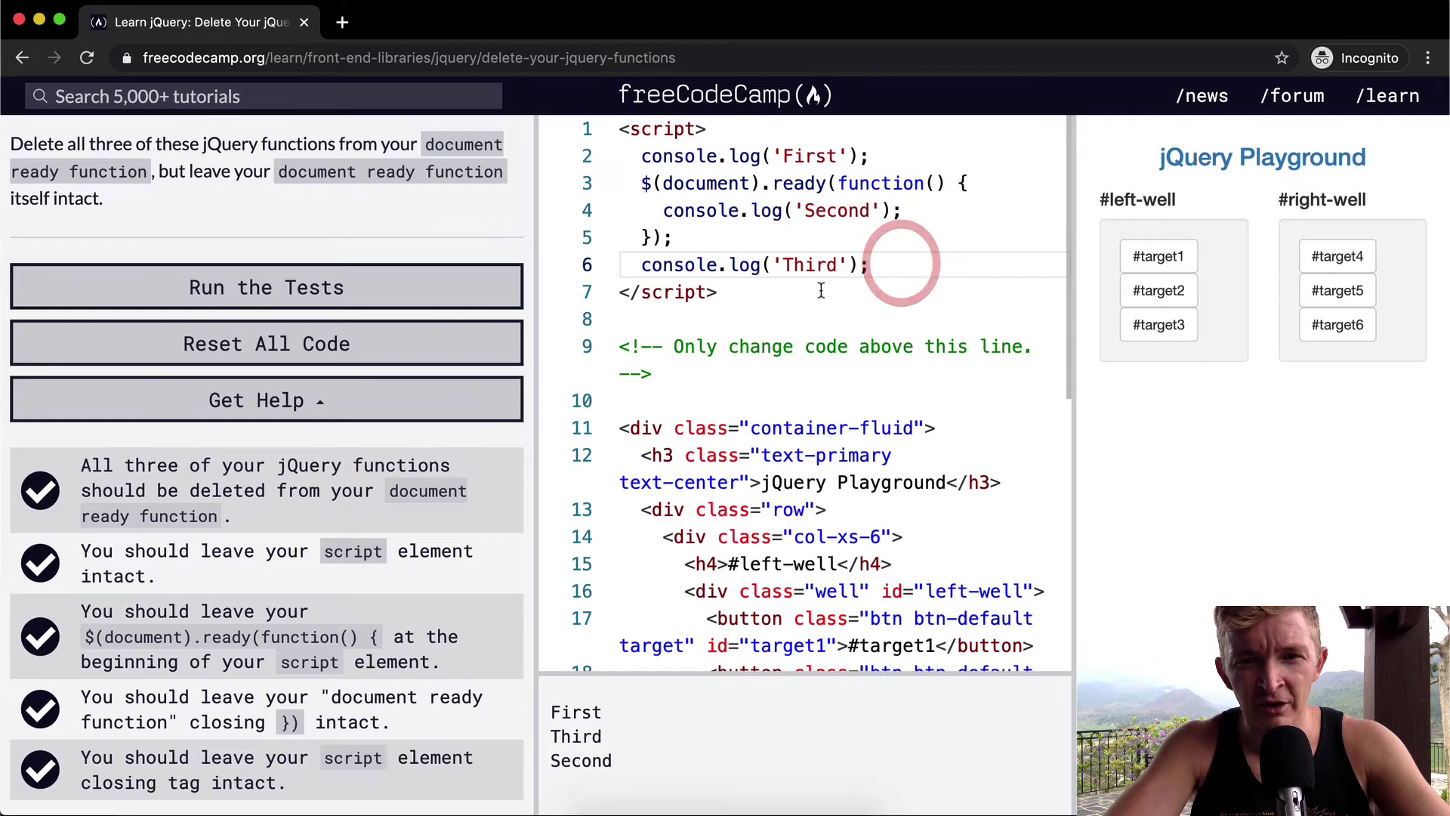
left_click(686, 129)
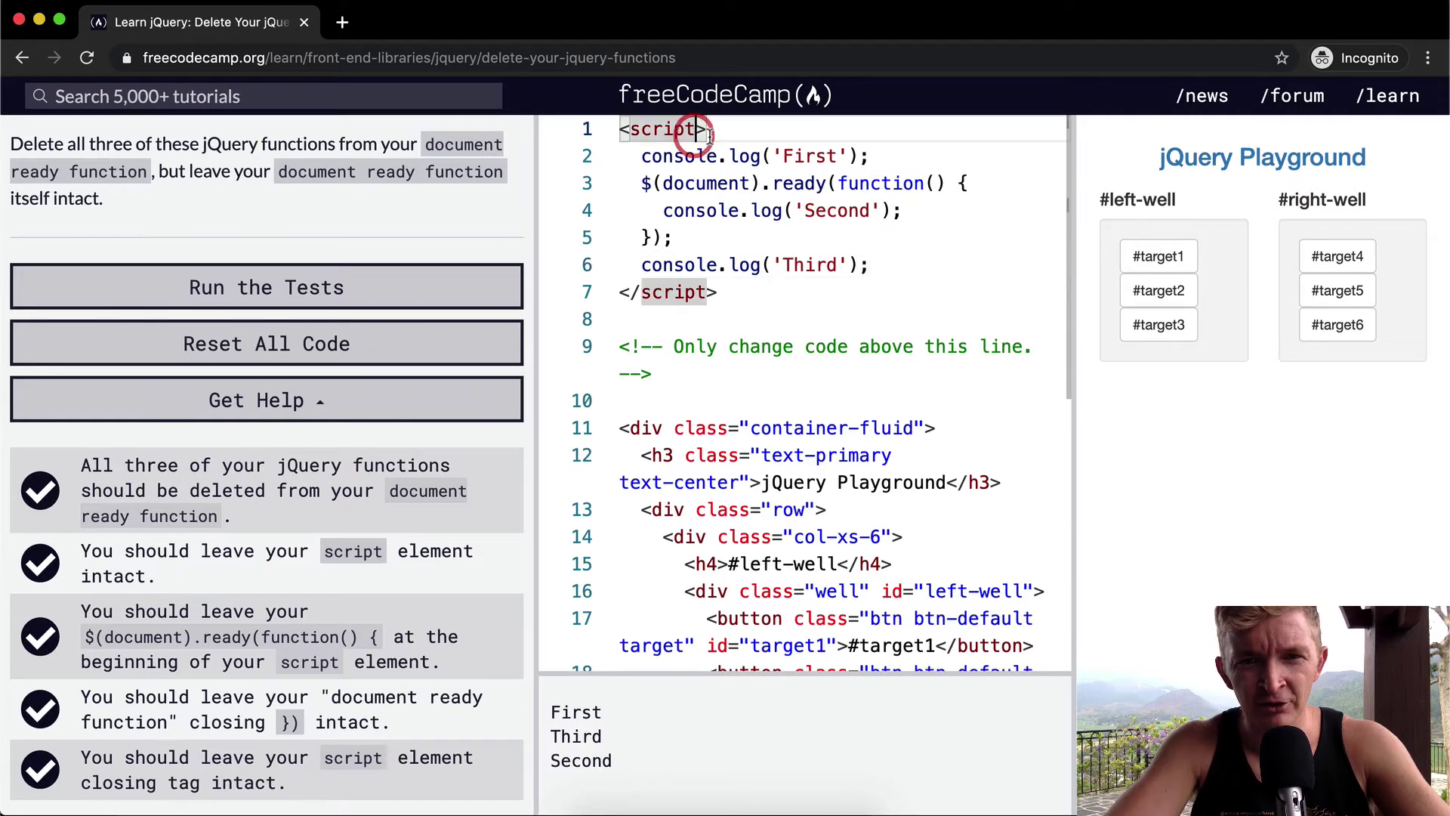
left_click(648, 295)
left_click(666, 402)
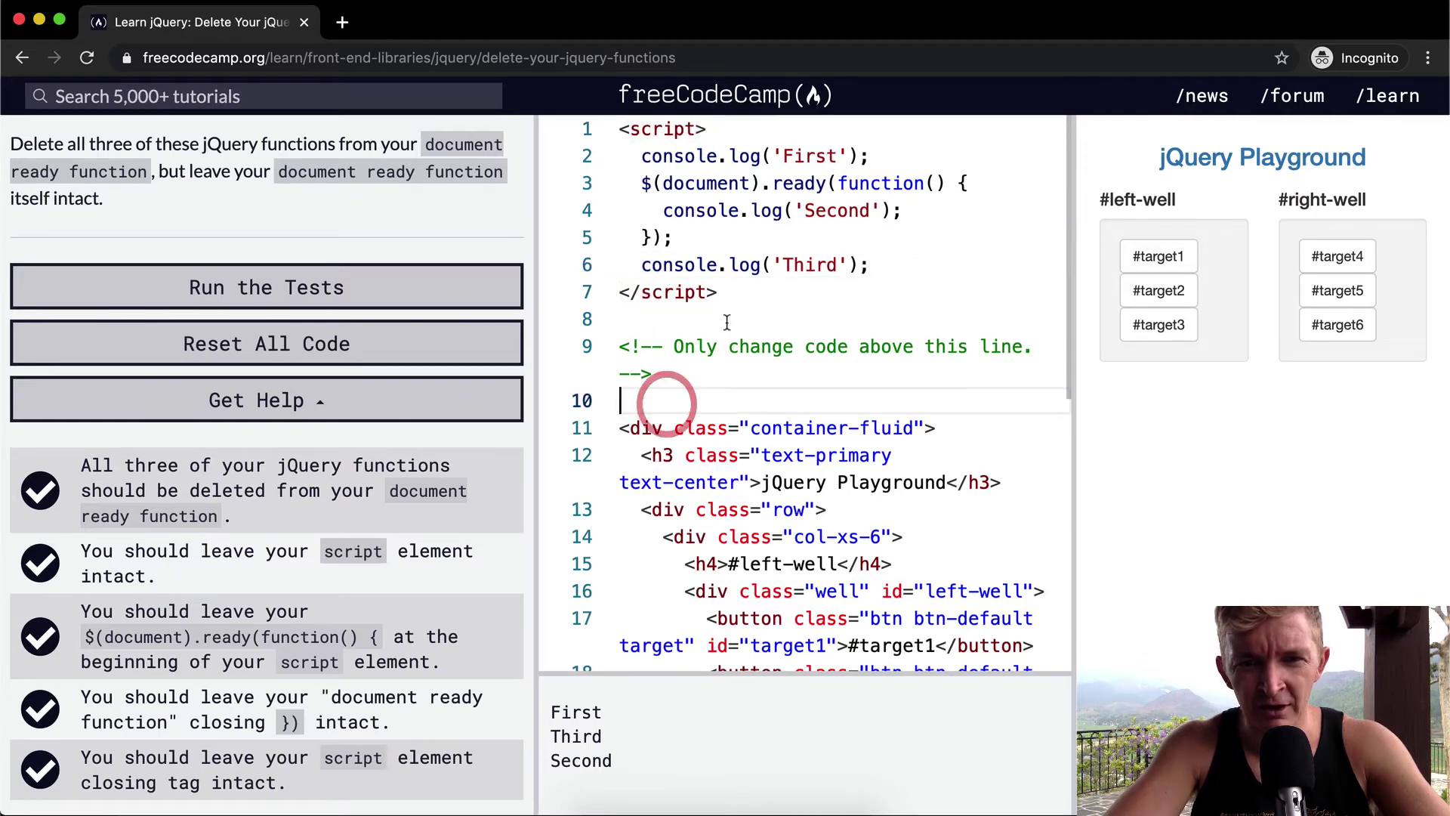
left_click(650, 429)
scroll(649, 430, "down", 2)
scroll(649, 430, "down", 5)
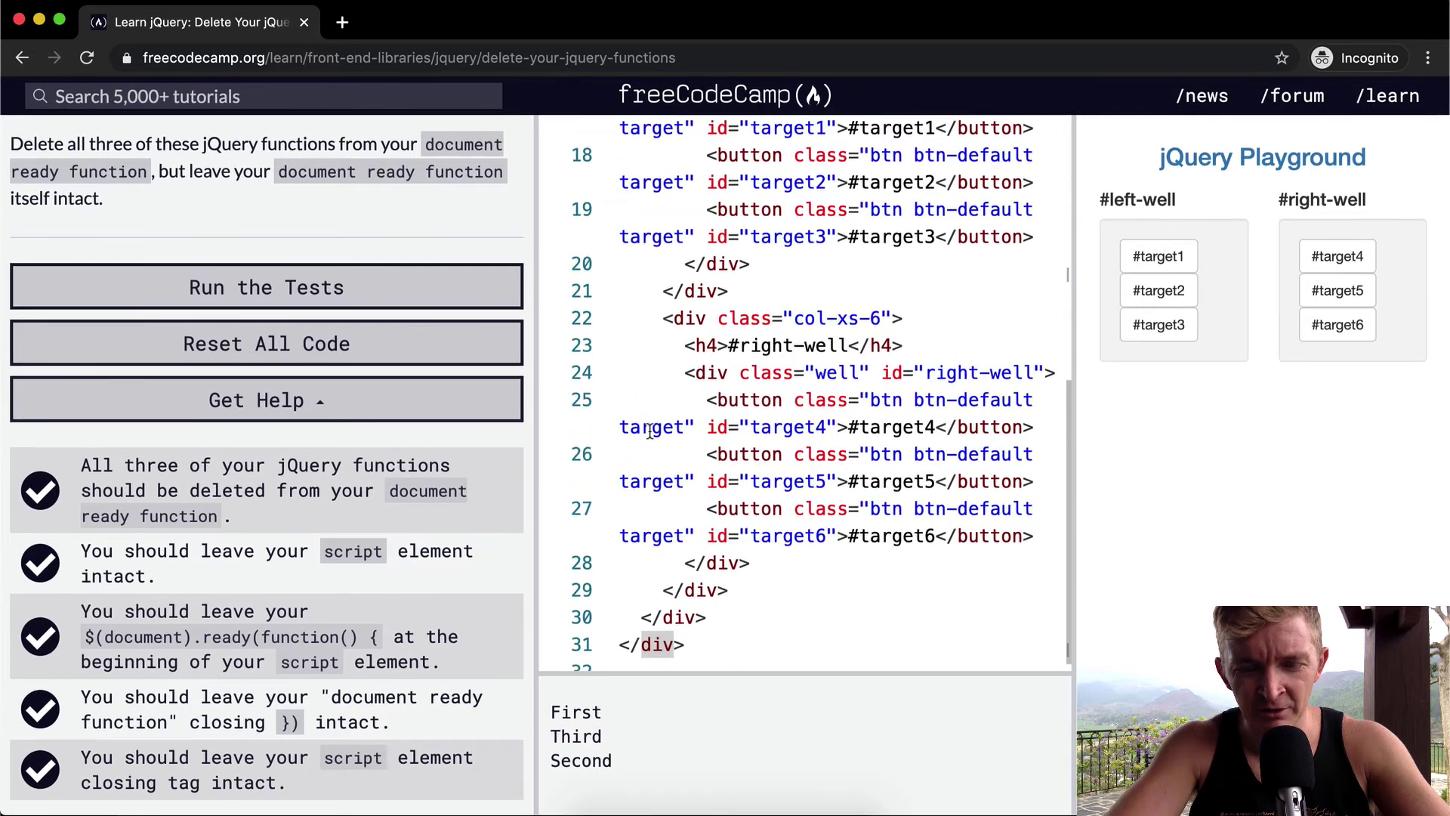
scroll(786, 218, "up", 6)
double_click(660, 130)
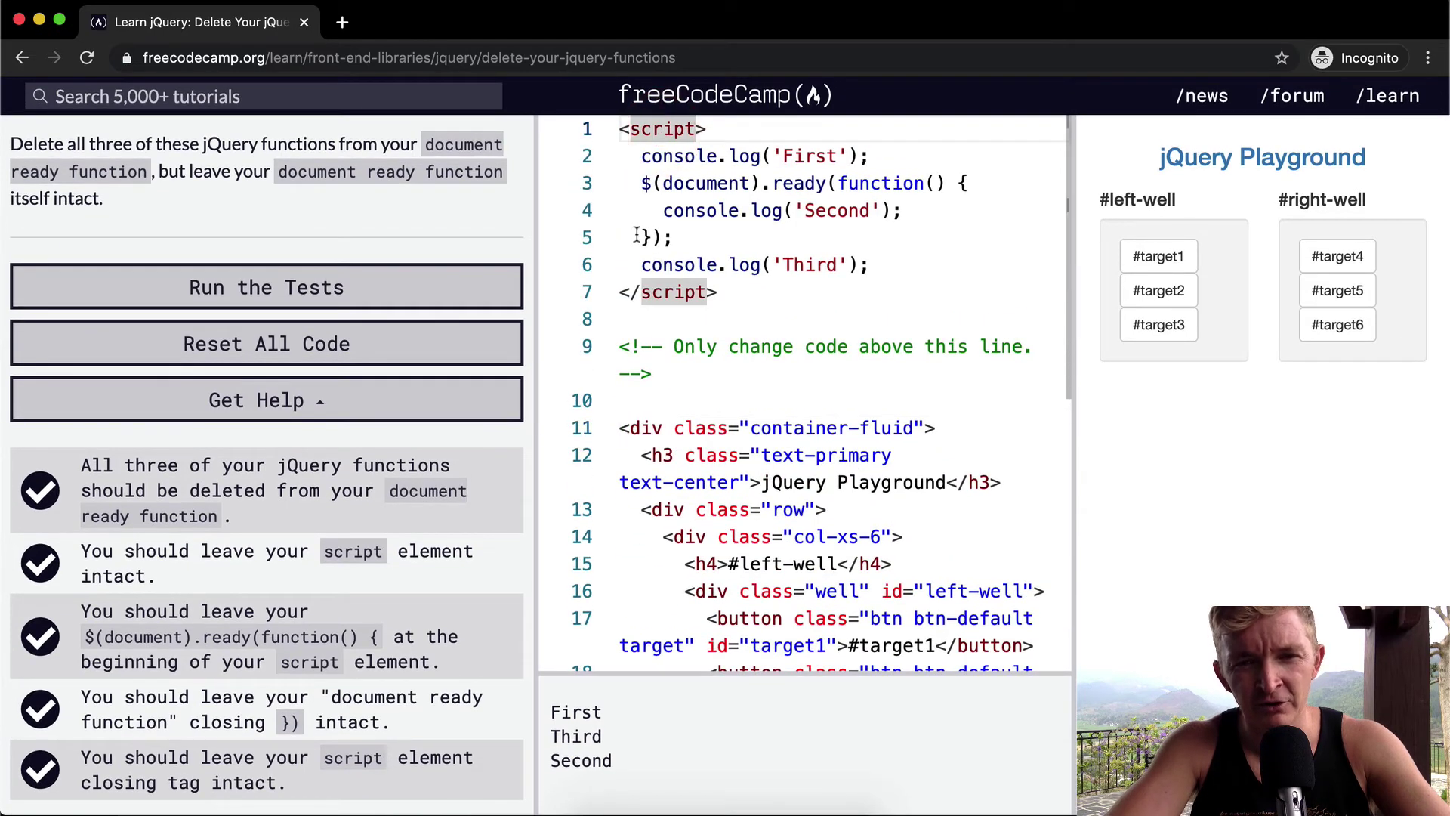
left_click(891, 264)
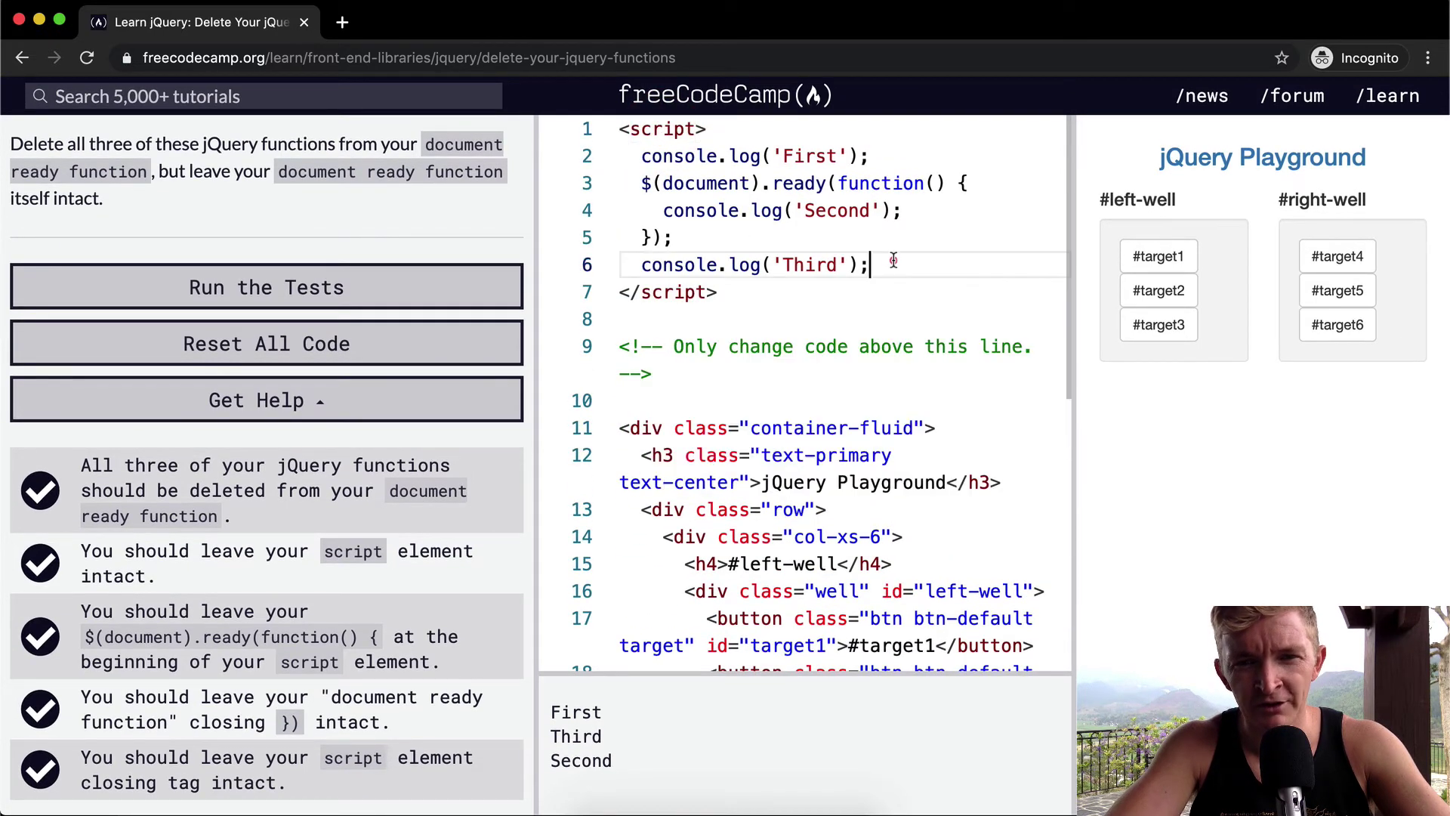
left_click(643, 184)
left_click_drag(642, 183, 725, 240)
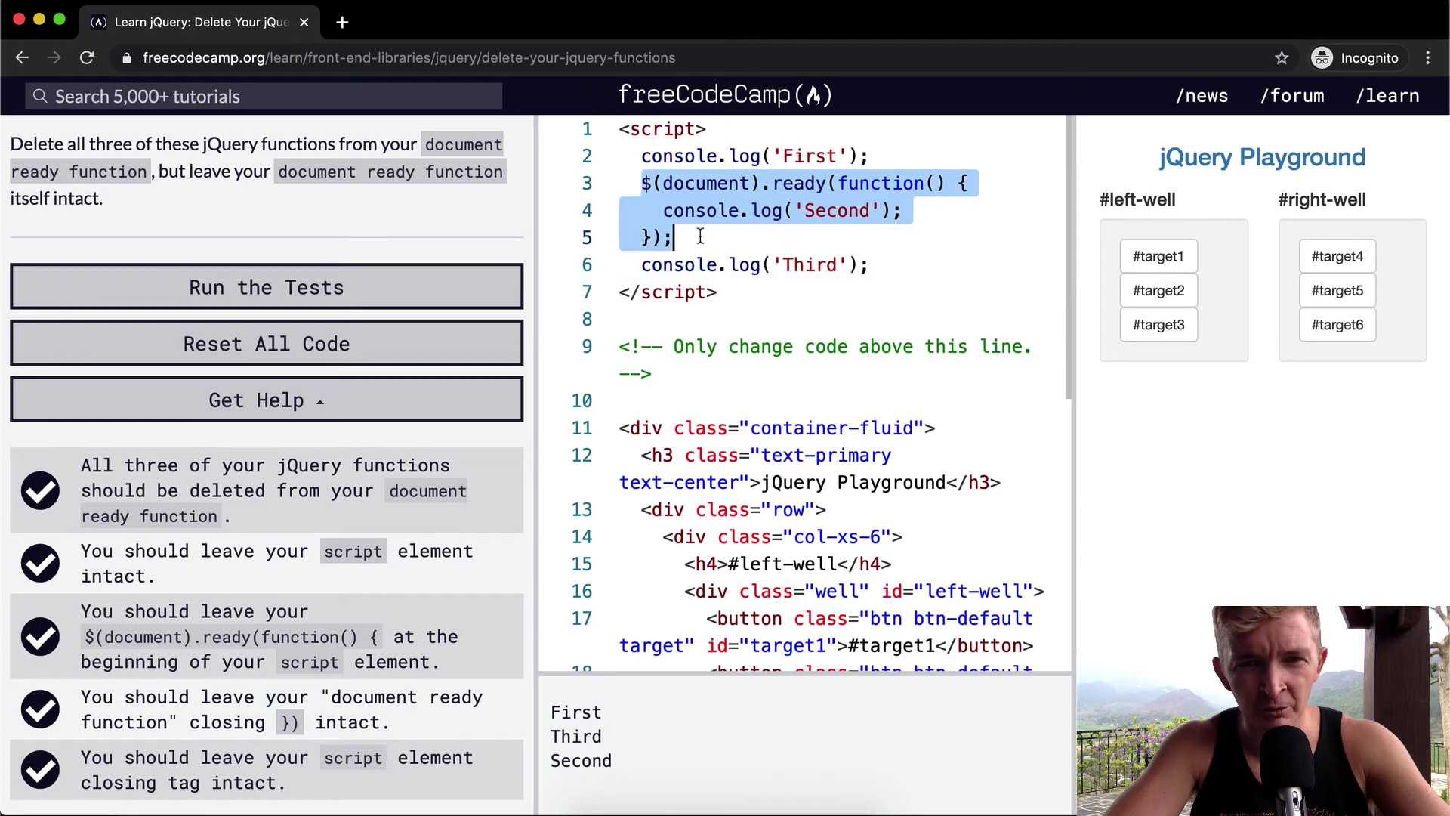
Run the tests, delete the console.log('Second') line, and rerun them
left_click(699, 236)
key("ctrl+Return")
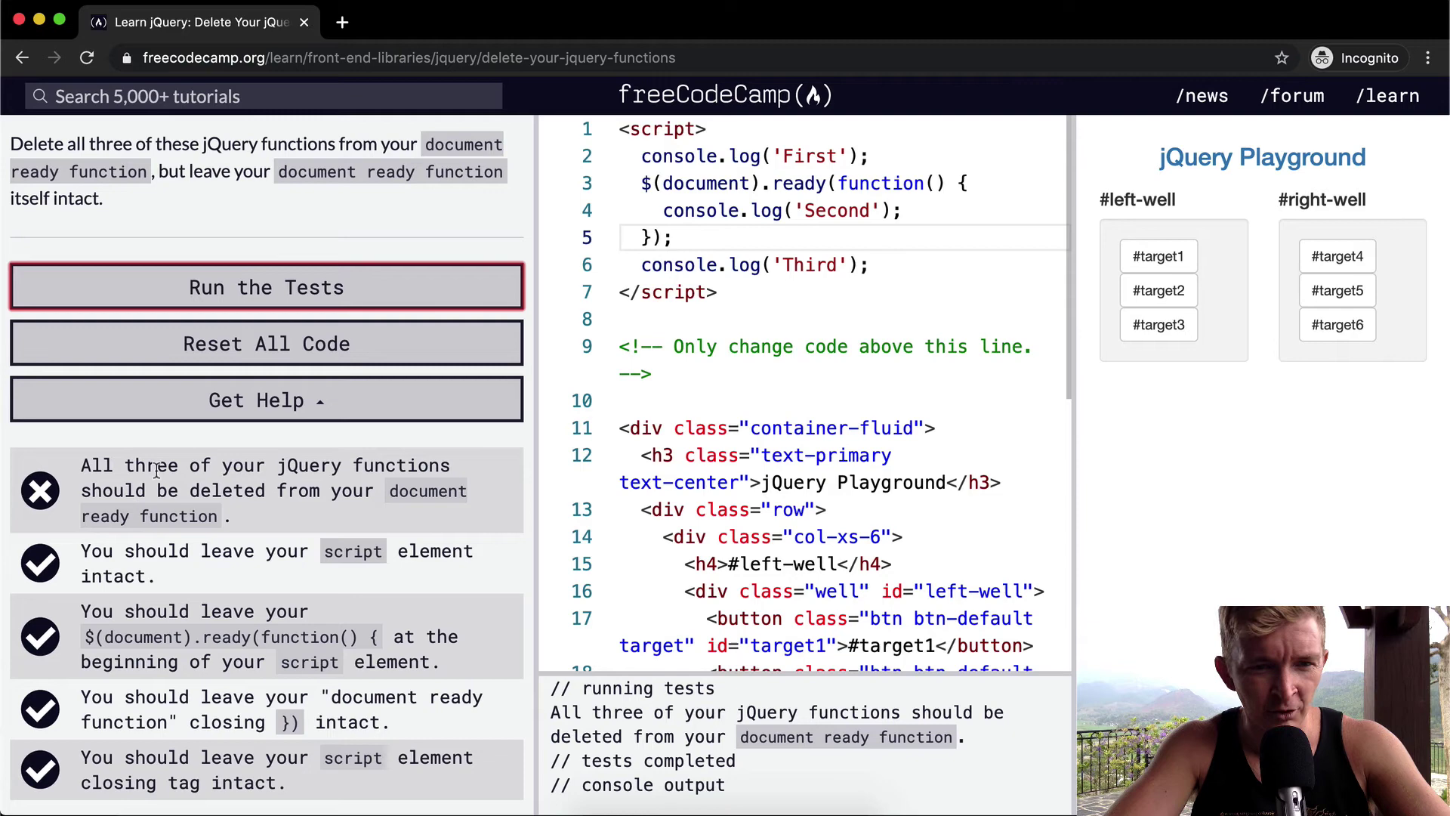
left_click(799, 212)
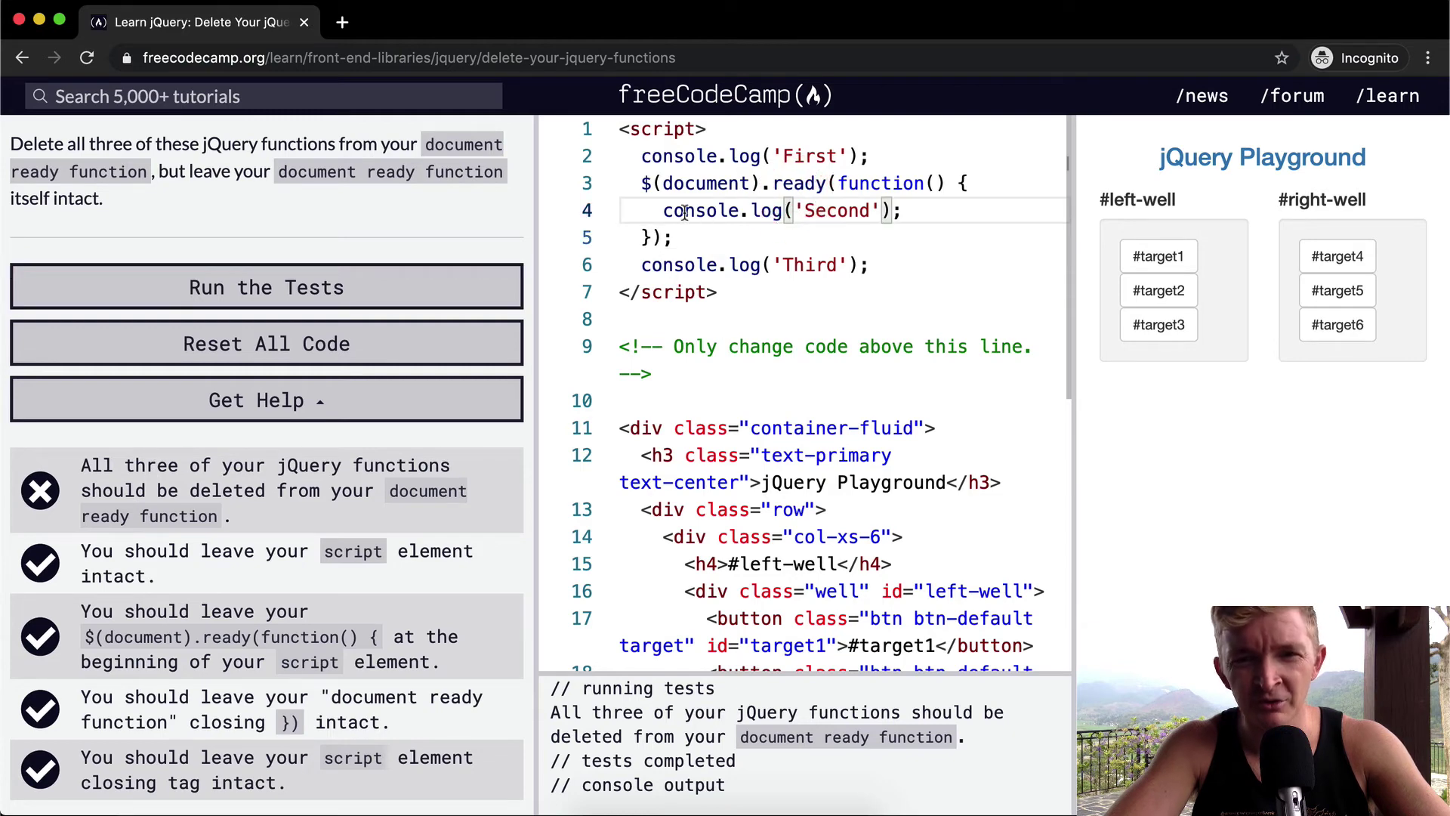
left_click_drag(662, 211, 996, 207)
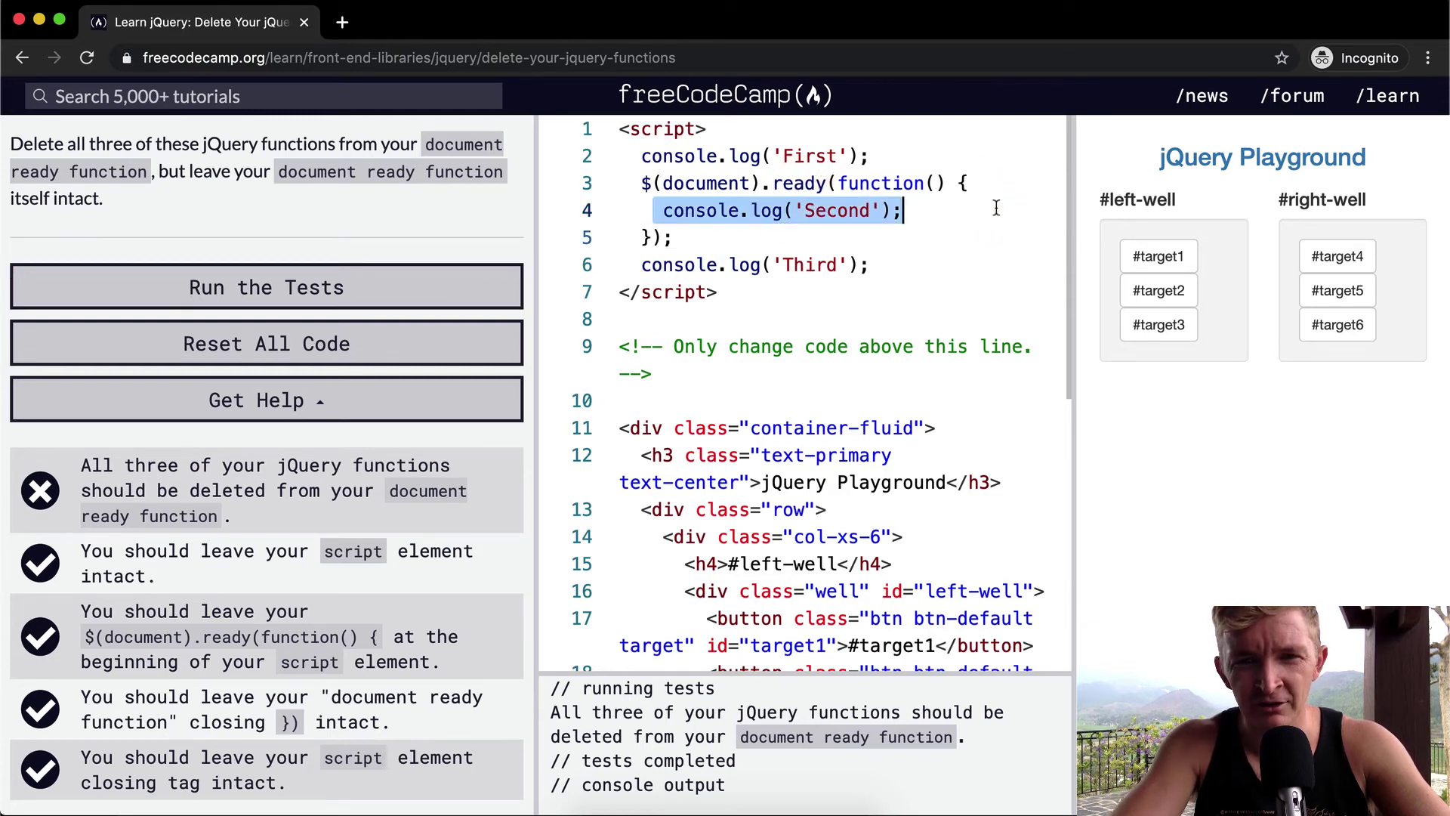
key("BackSpace")
left_click(895, 259)
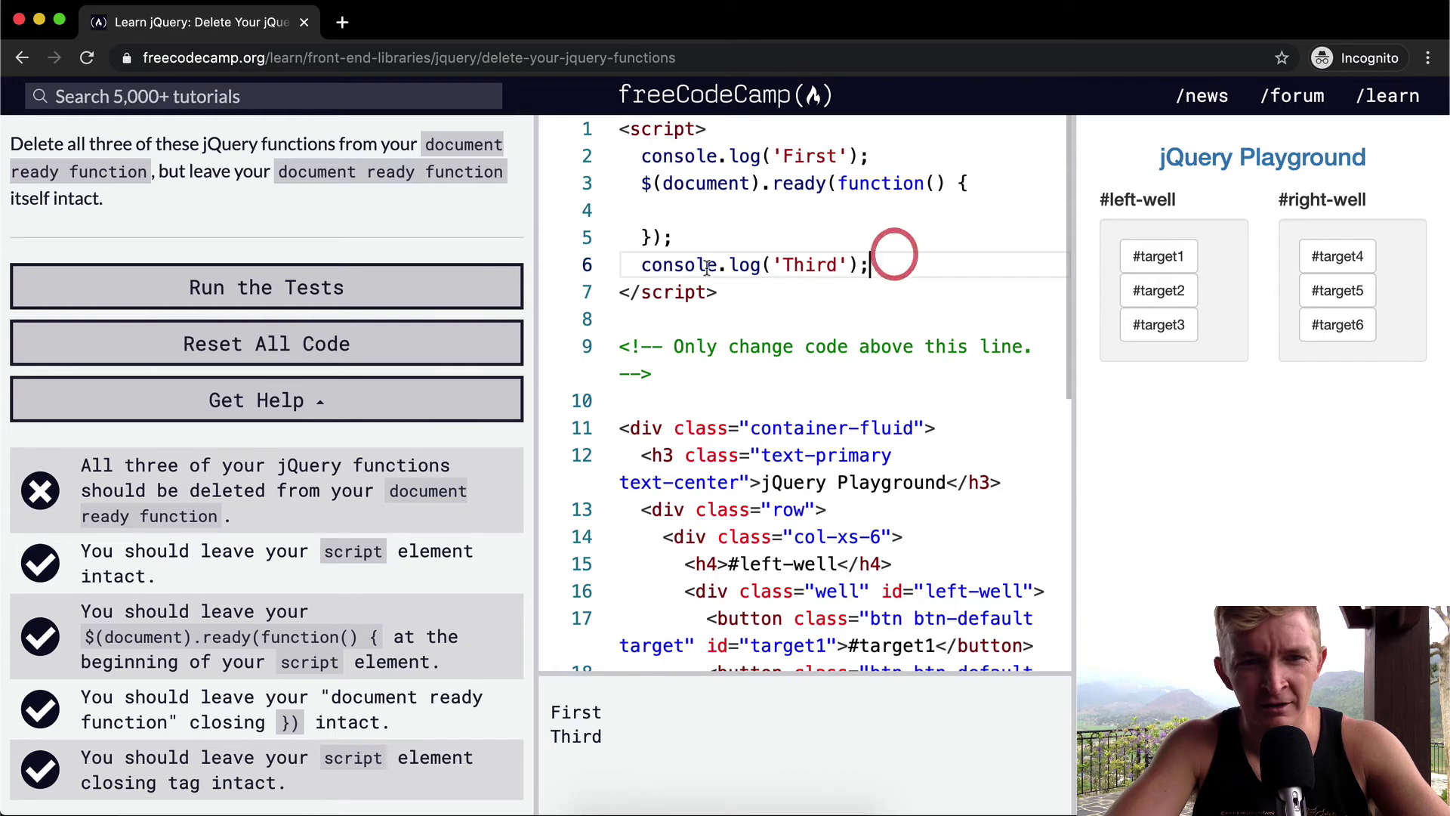
left_click(456, 286)
left_click(1153, 136)
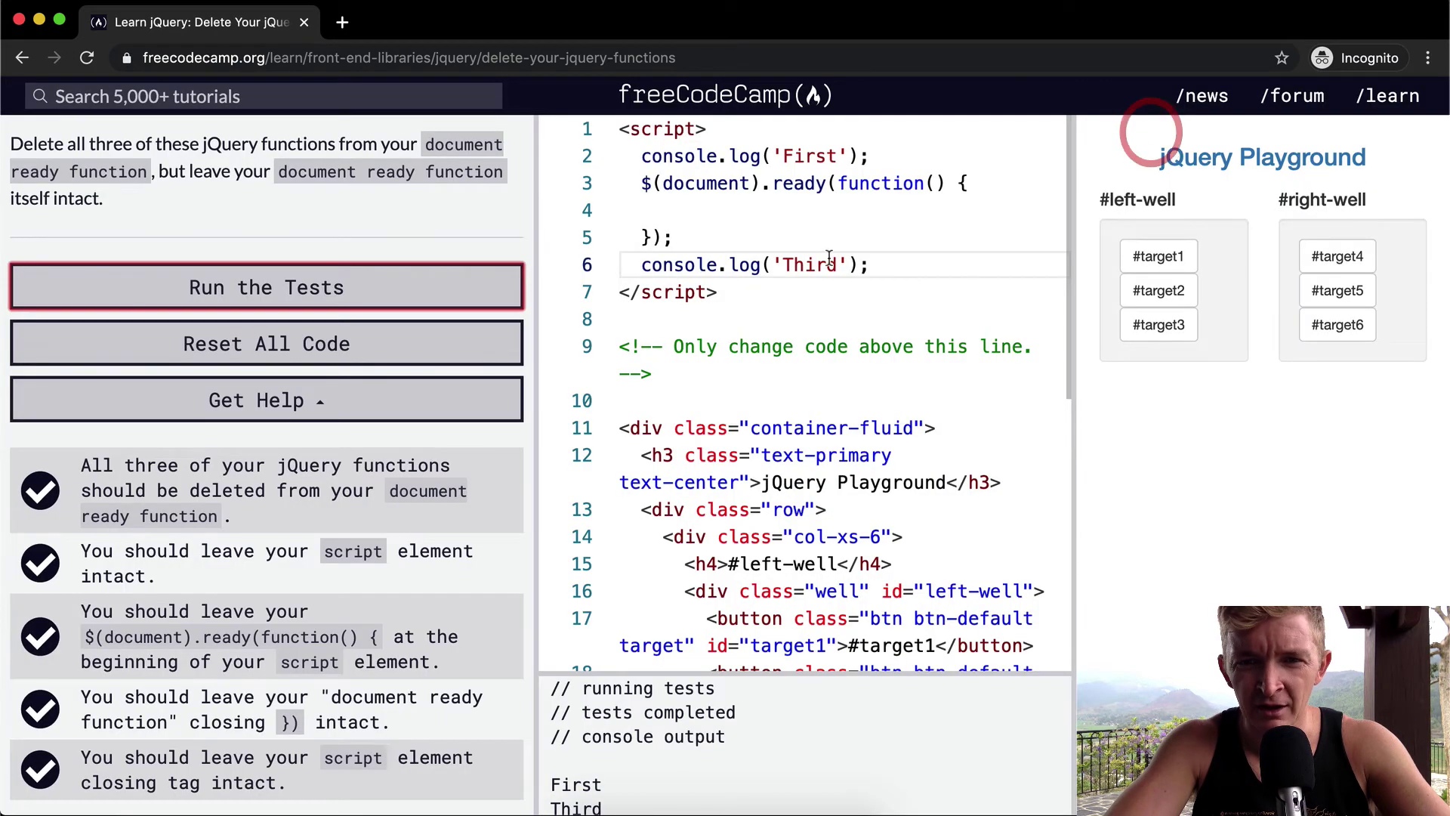
Delete the 'Third' and 'First' console.log lines and rerun the tests
left_click_drag(896, 264, 895, 238)
key("BackSpace")
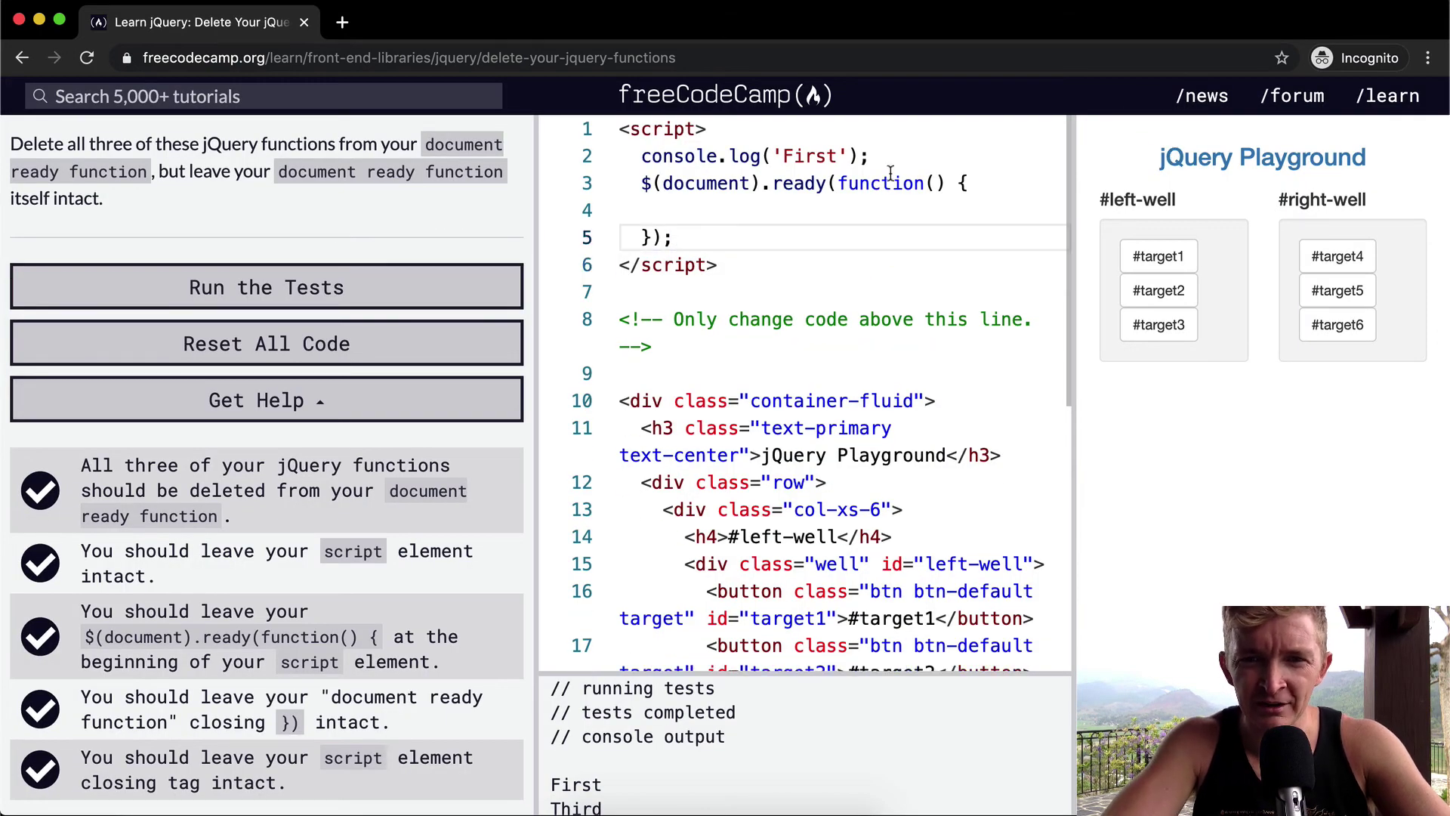
left_click_drag(890, 159, 893, 134)
key("BackSpace")
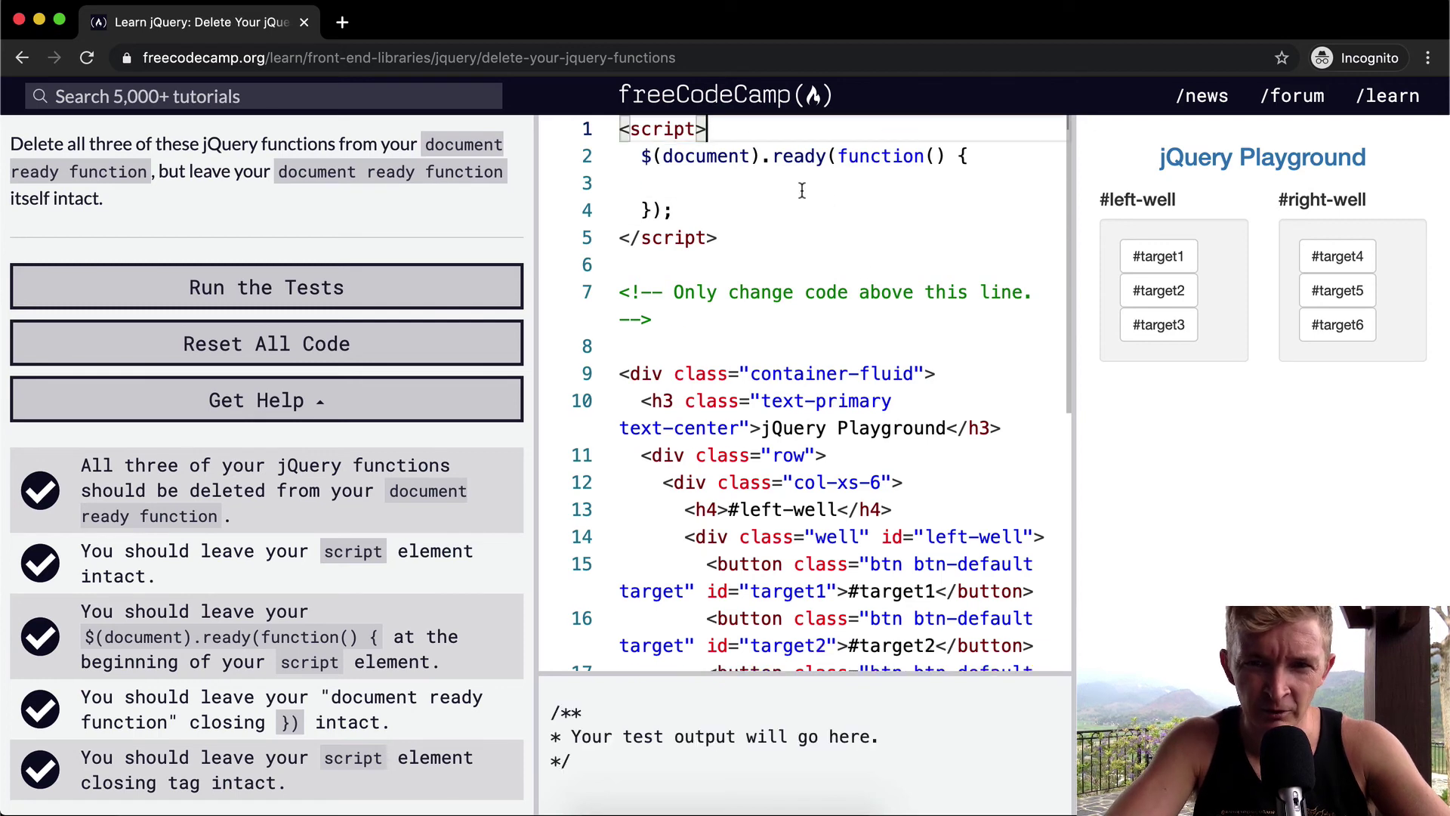
left_click(801, 185)
left_click(430, 296)
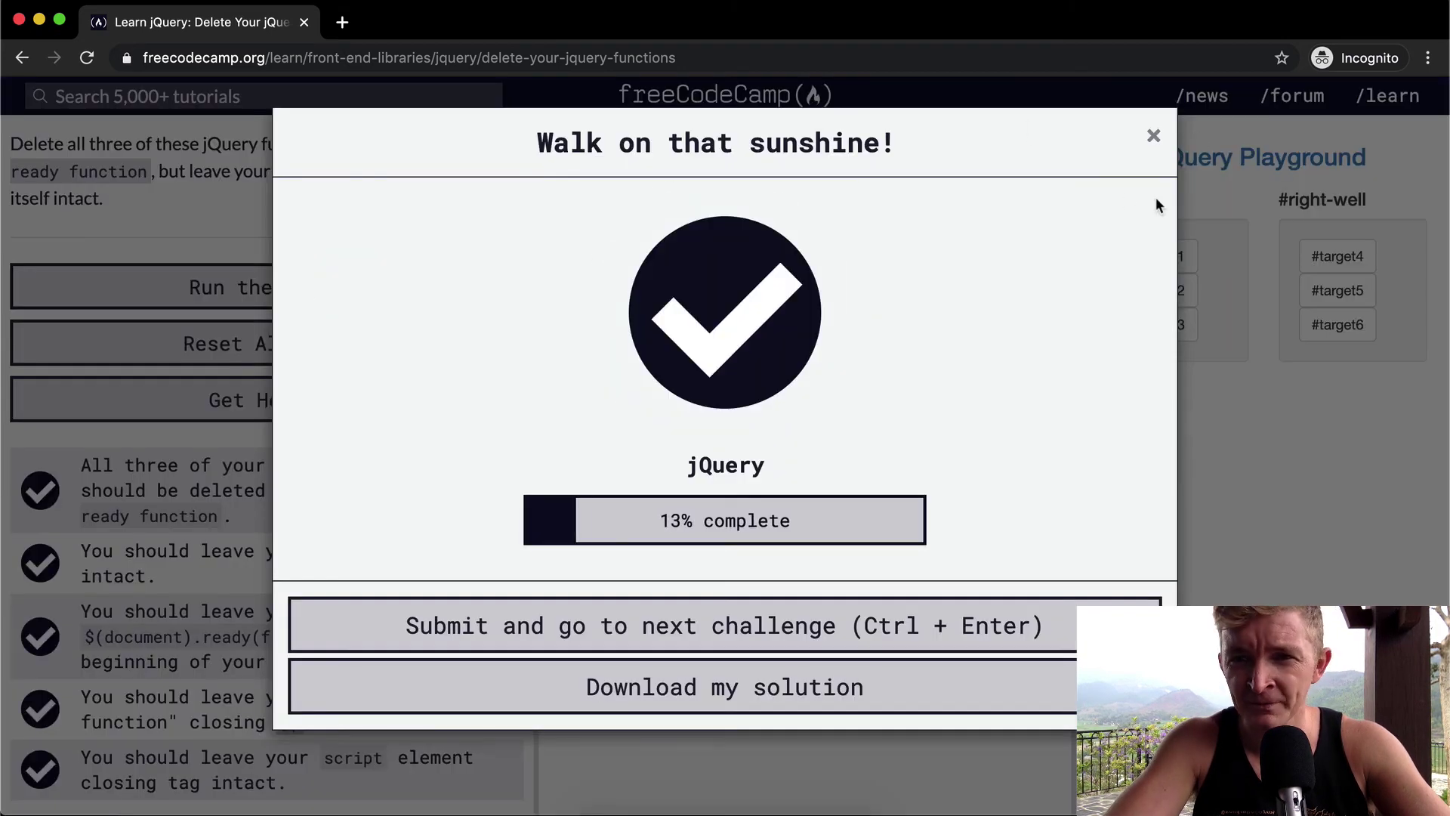
left_click(1153, 135)
Collapse the empty ready function onto one line and run the tests again
left_click(971, 155)
key("Delete")
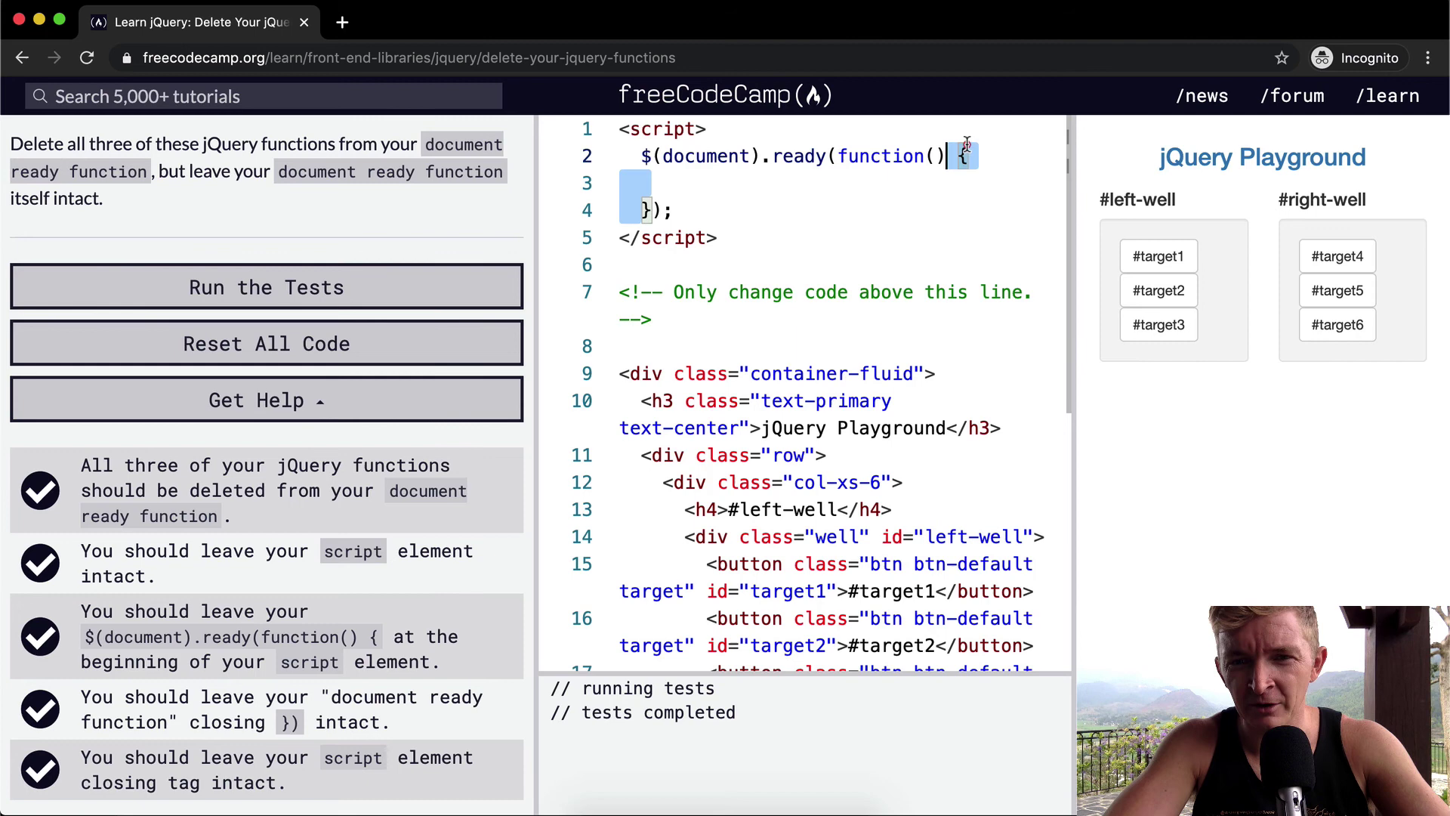
key("Delete")
key("Delete")
type("});")
left_click(961, 170)
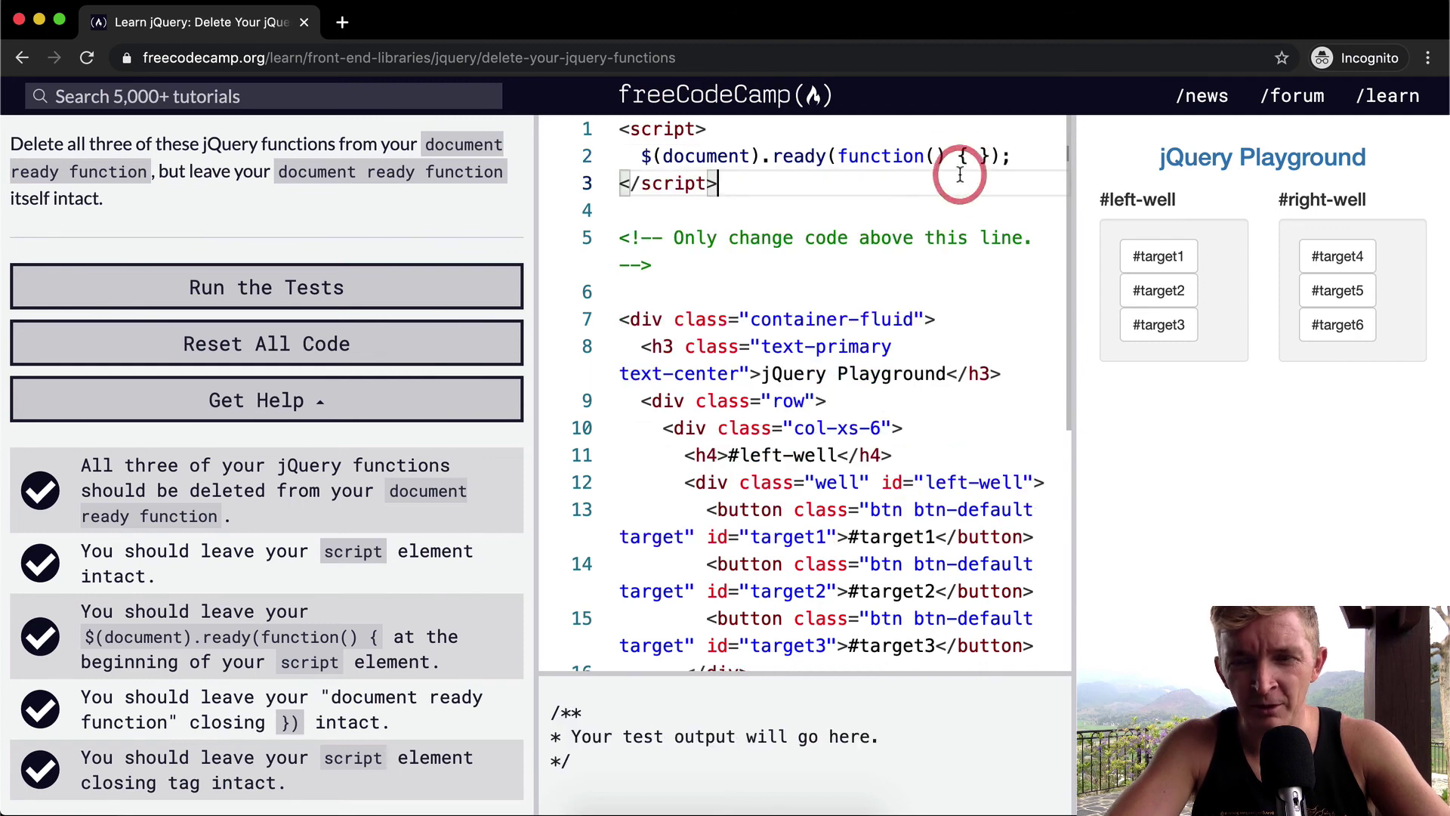
left_click(357, 287)
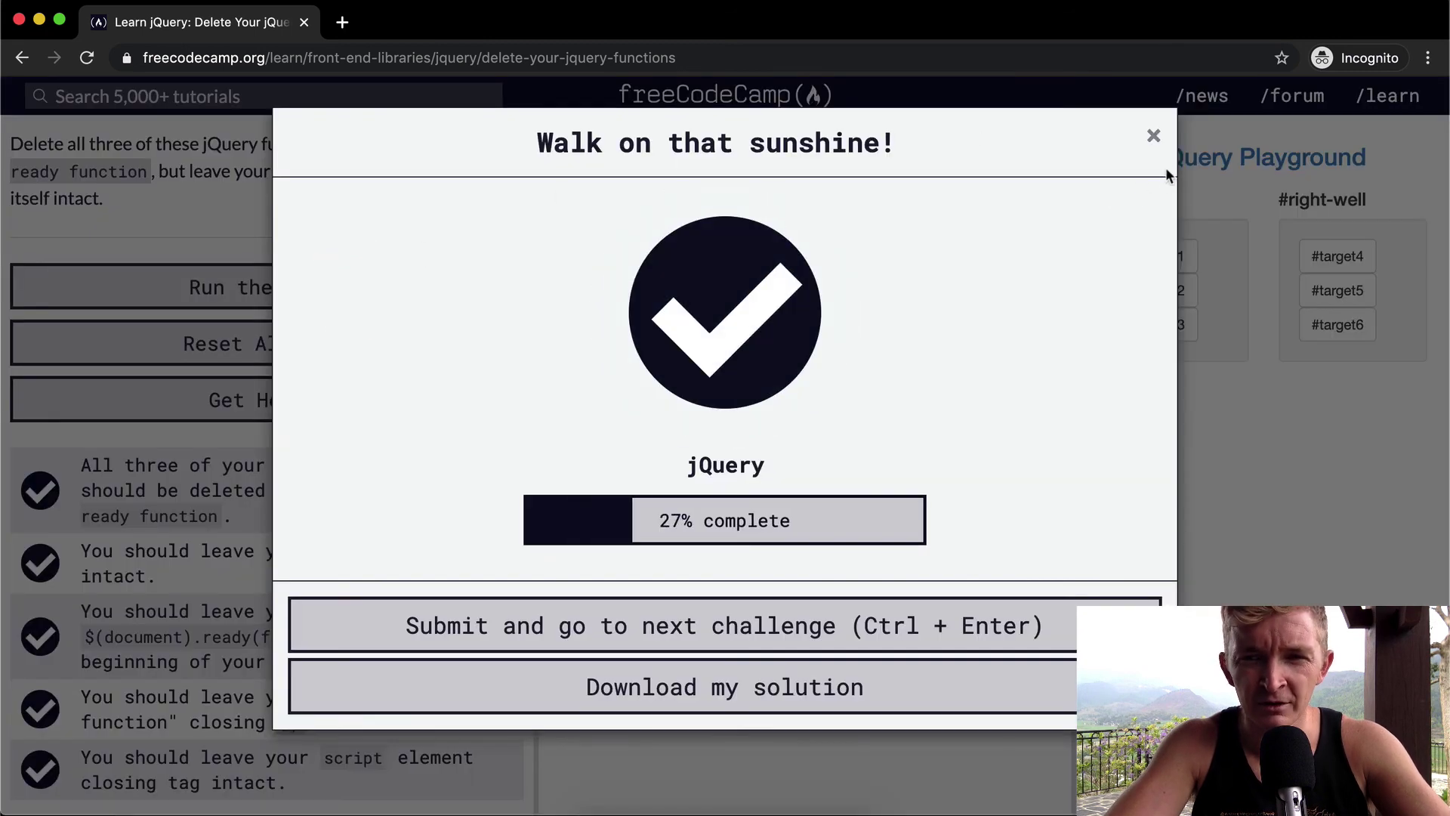